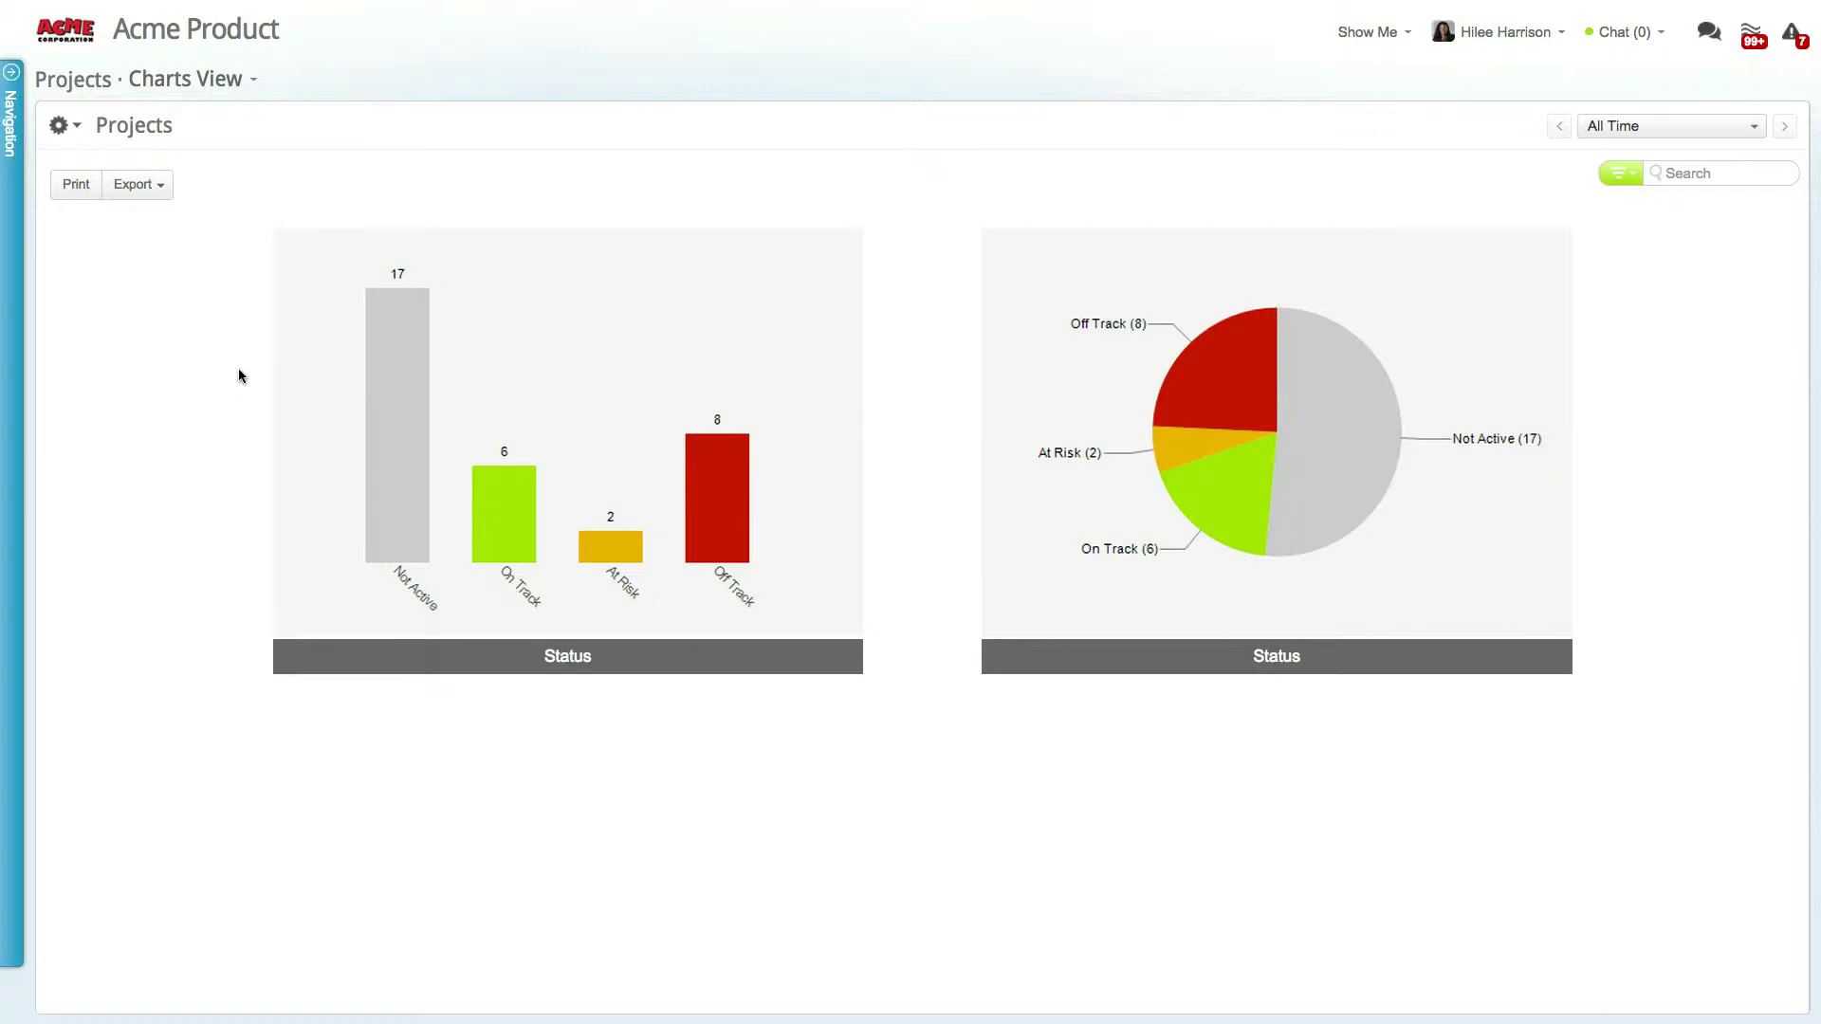
- Open the Company Portfolio roadmap from Navigation, then open the account options menu
click(12, 370)
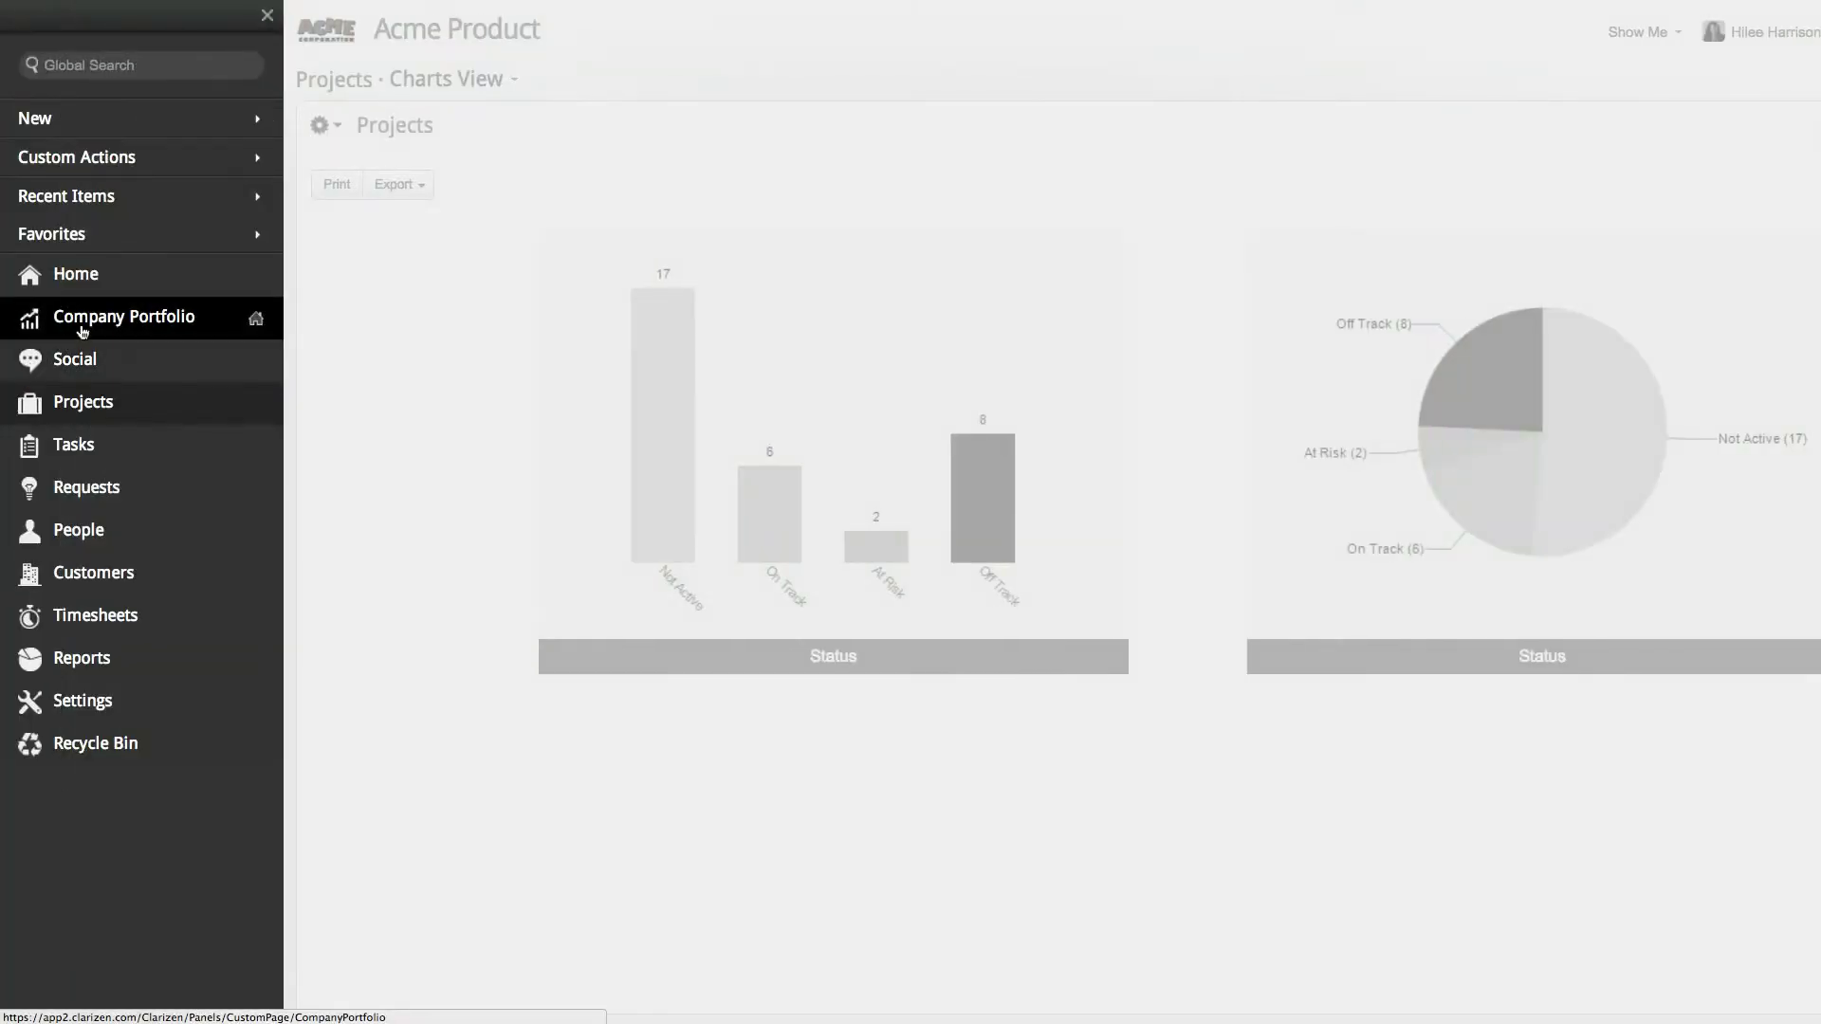
click(85, 322)
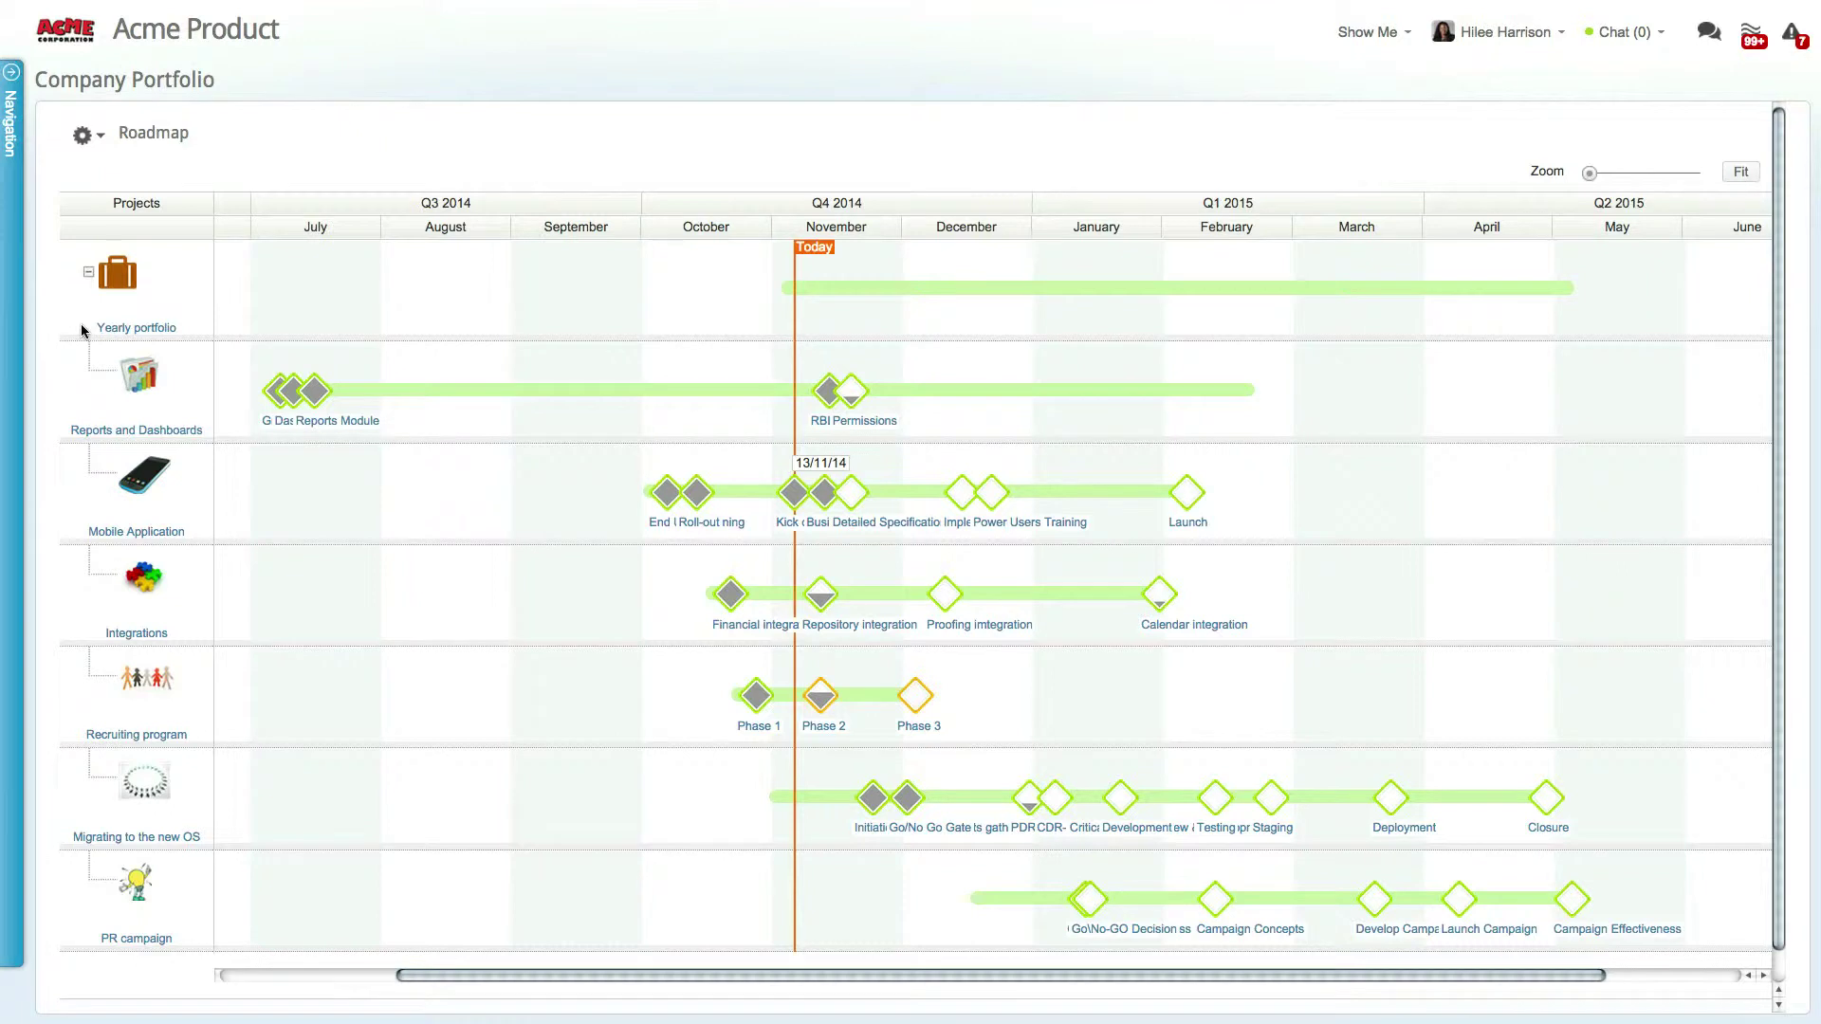
click(14, 330)
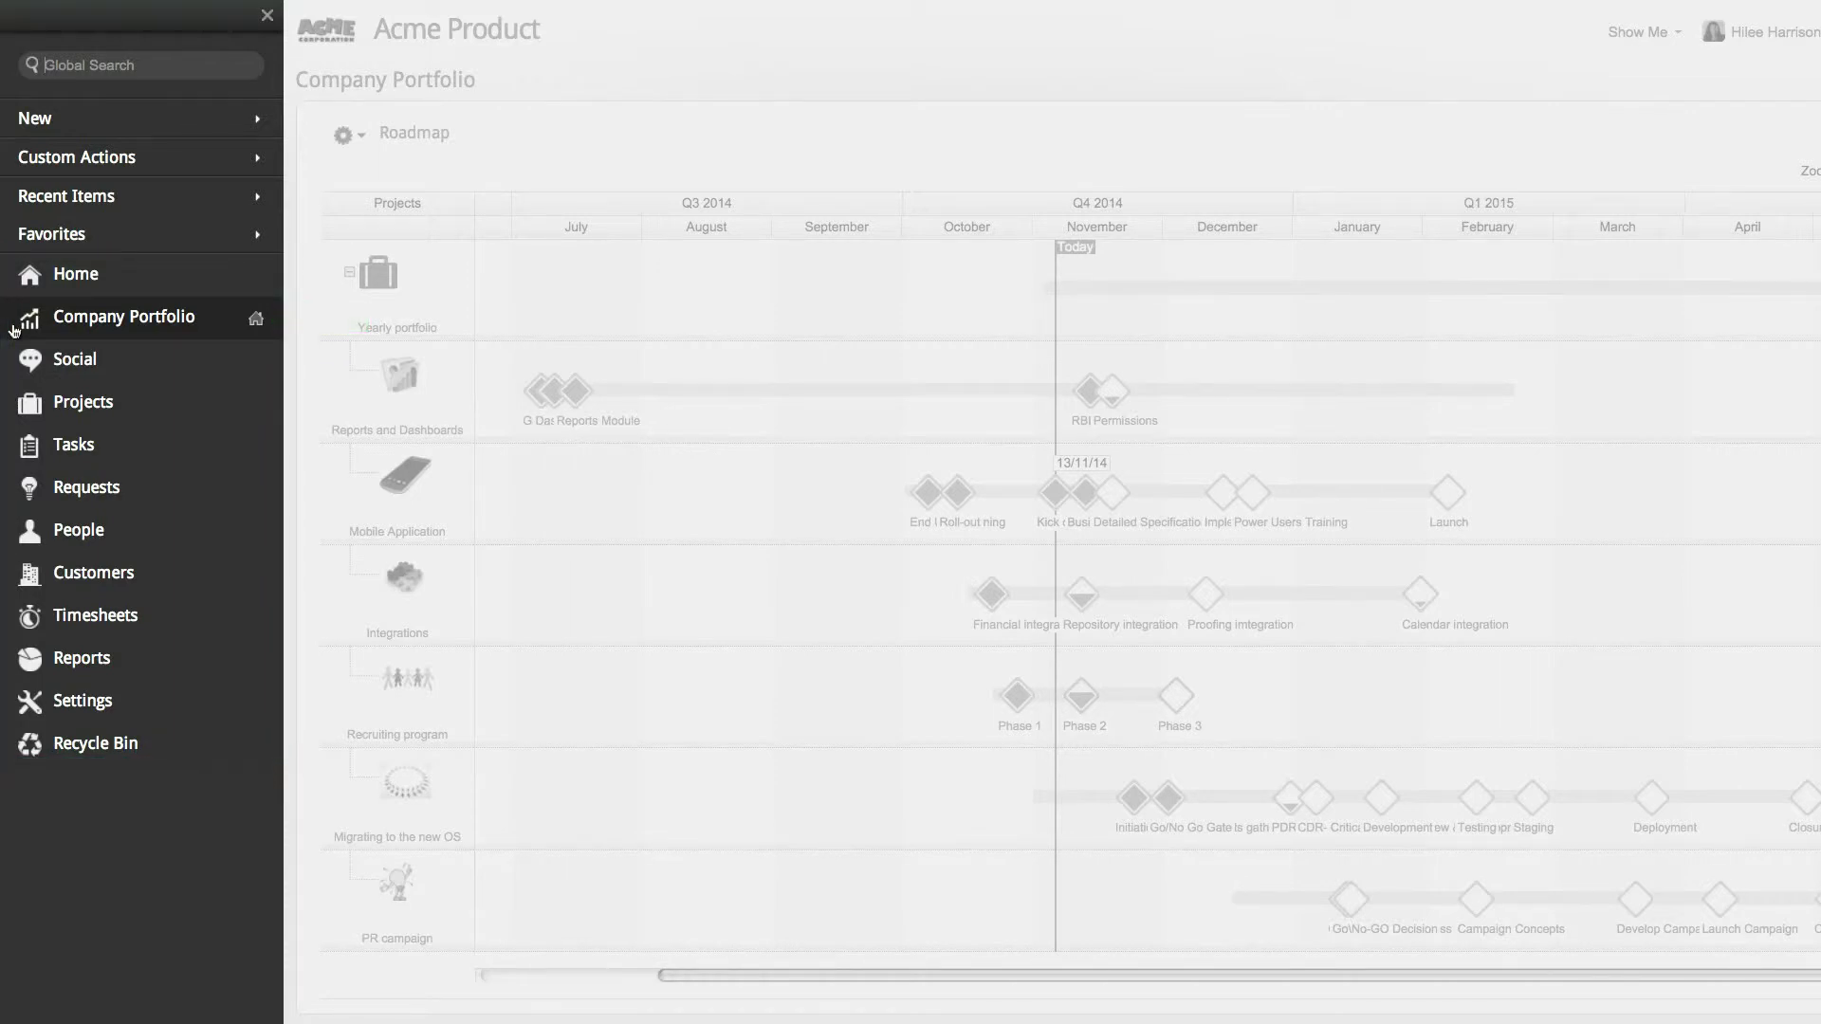
click(190, 325)
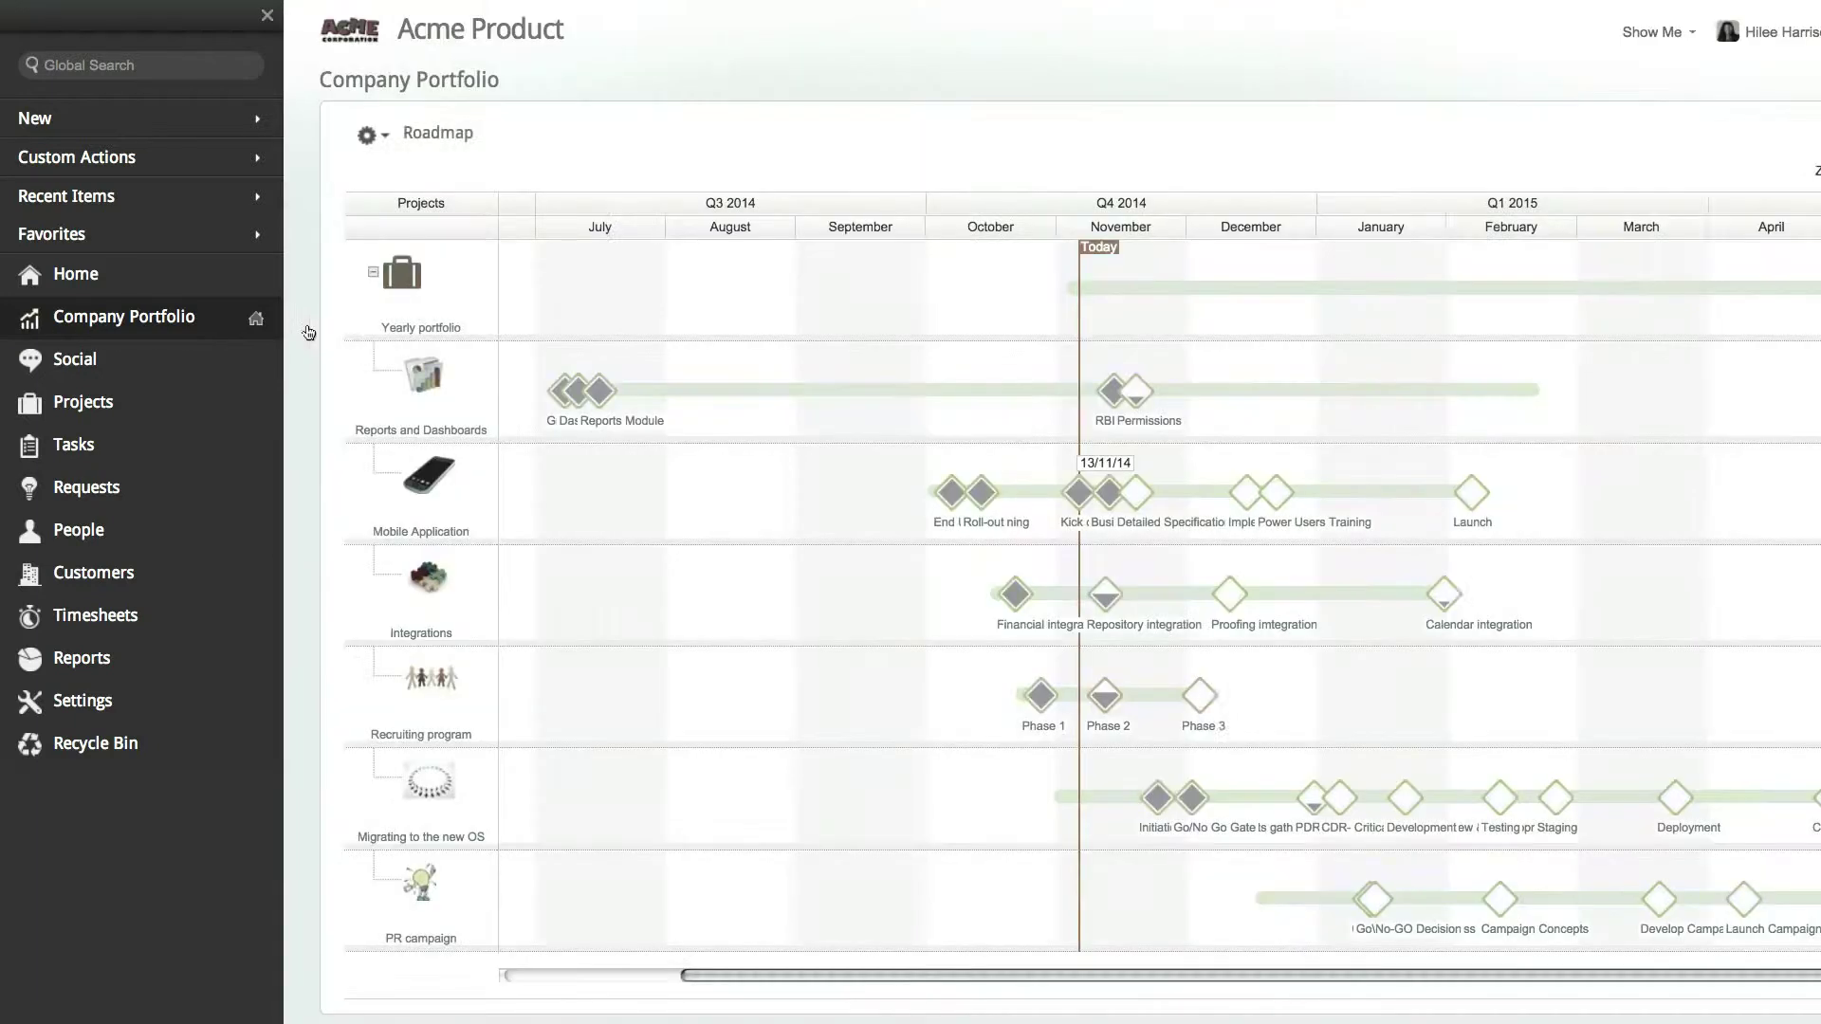
click(1508, 32)
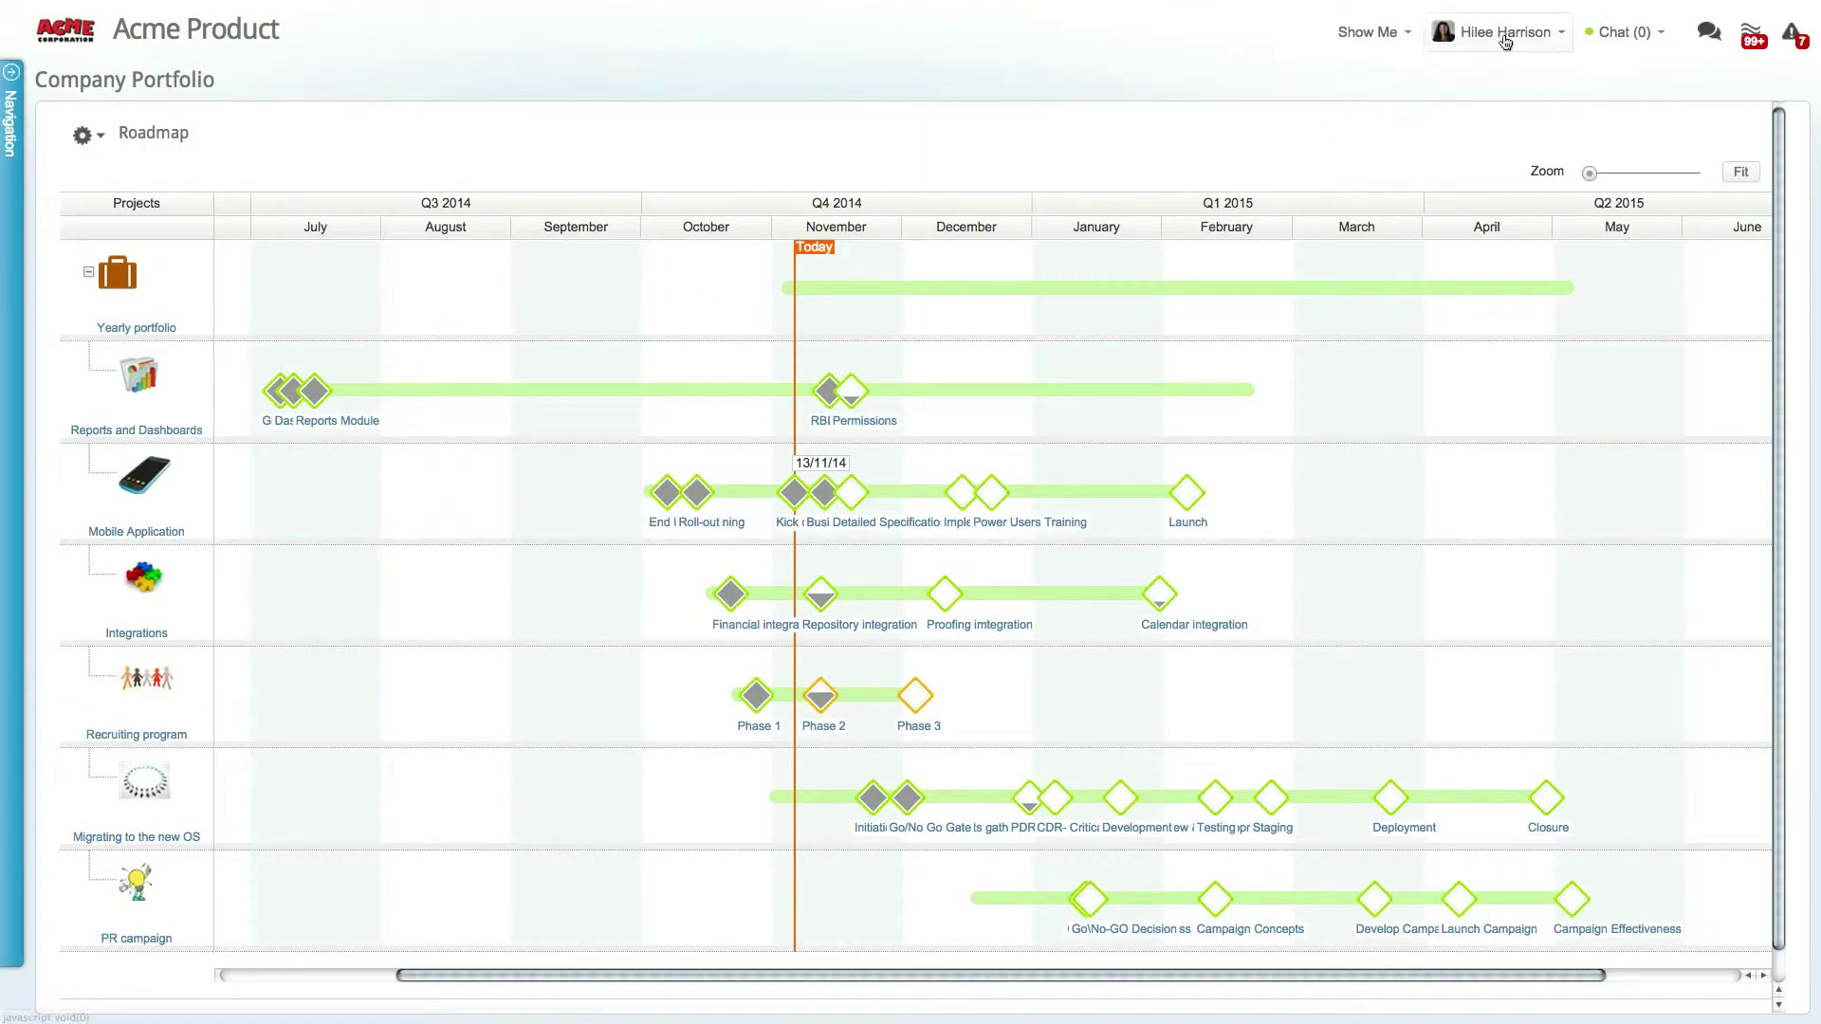
- Add and save an Organization custom page whose URL content is the roadmap widget link
click(1459, 84)
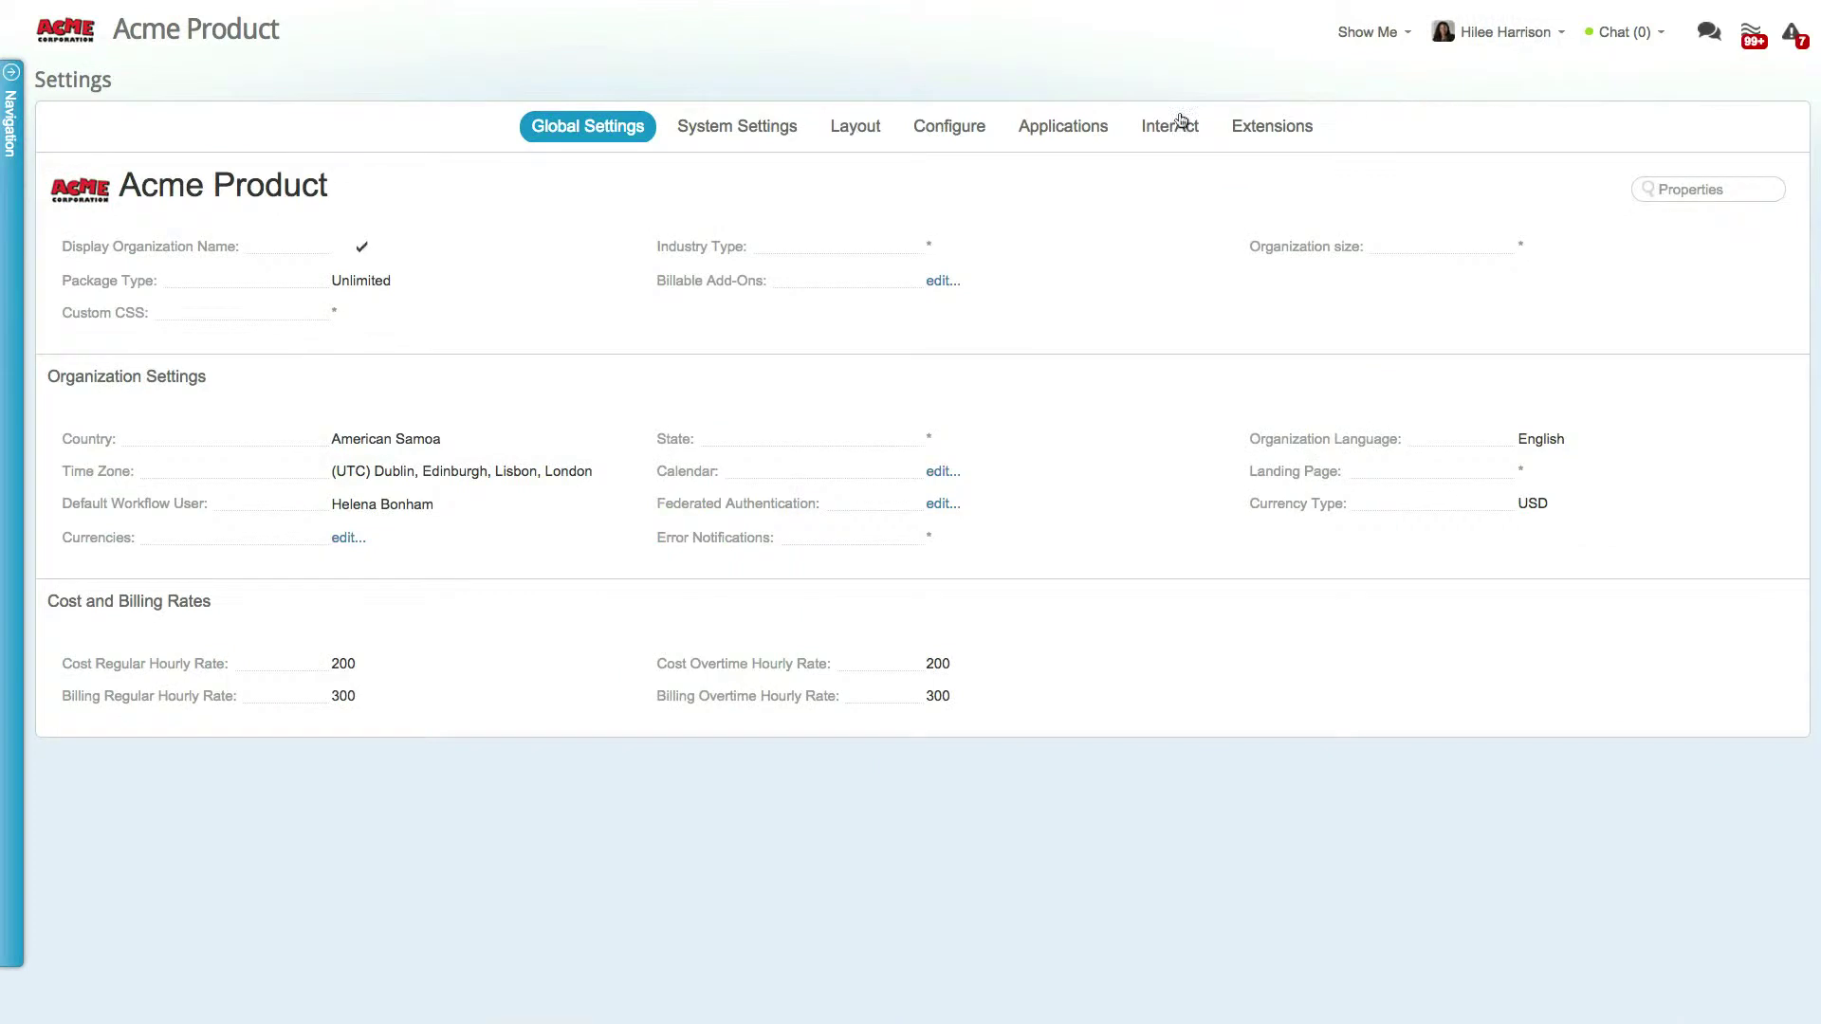
click(947, 126)
click(187, 503)
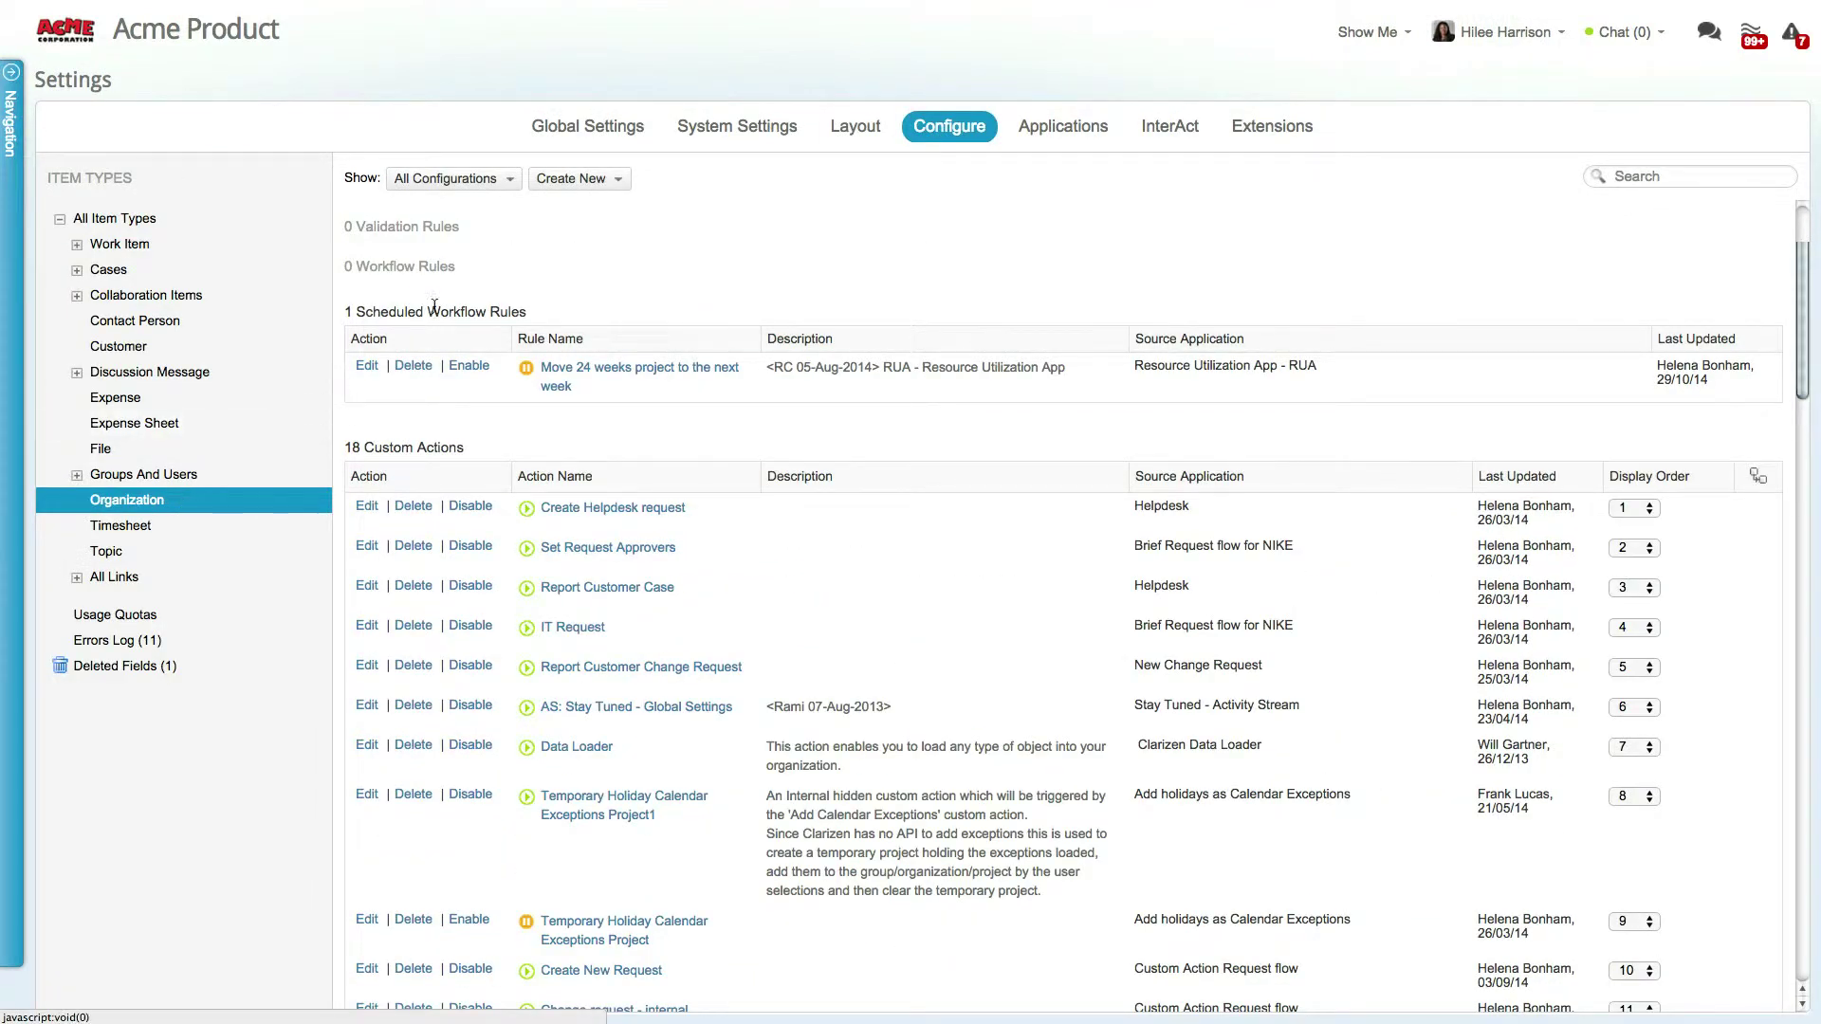
click(578, 179)
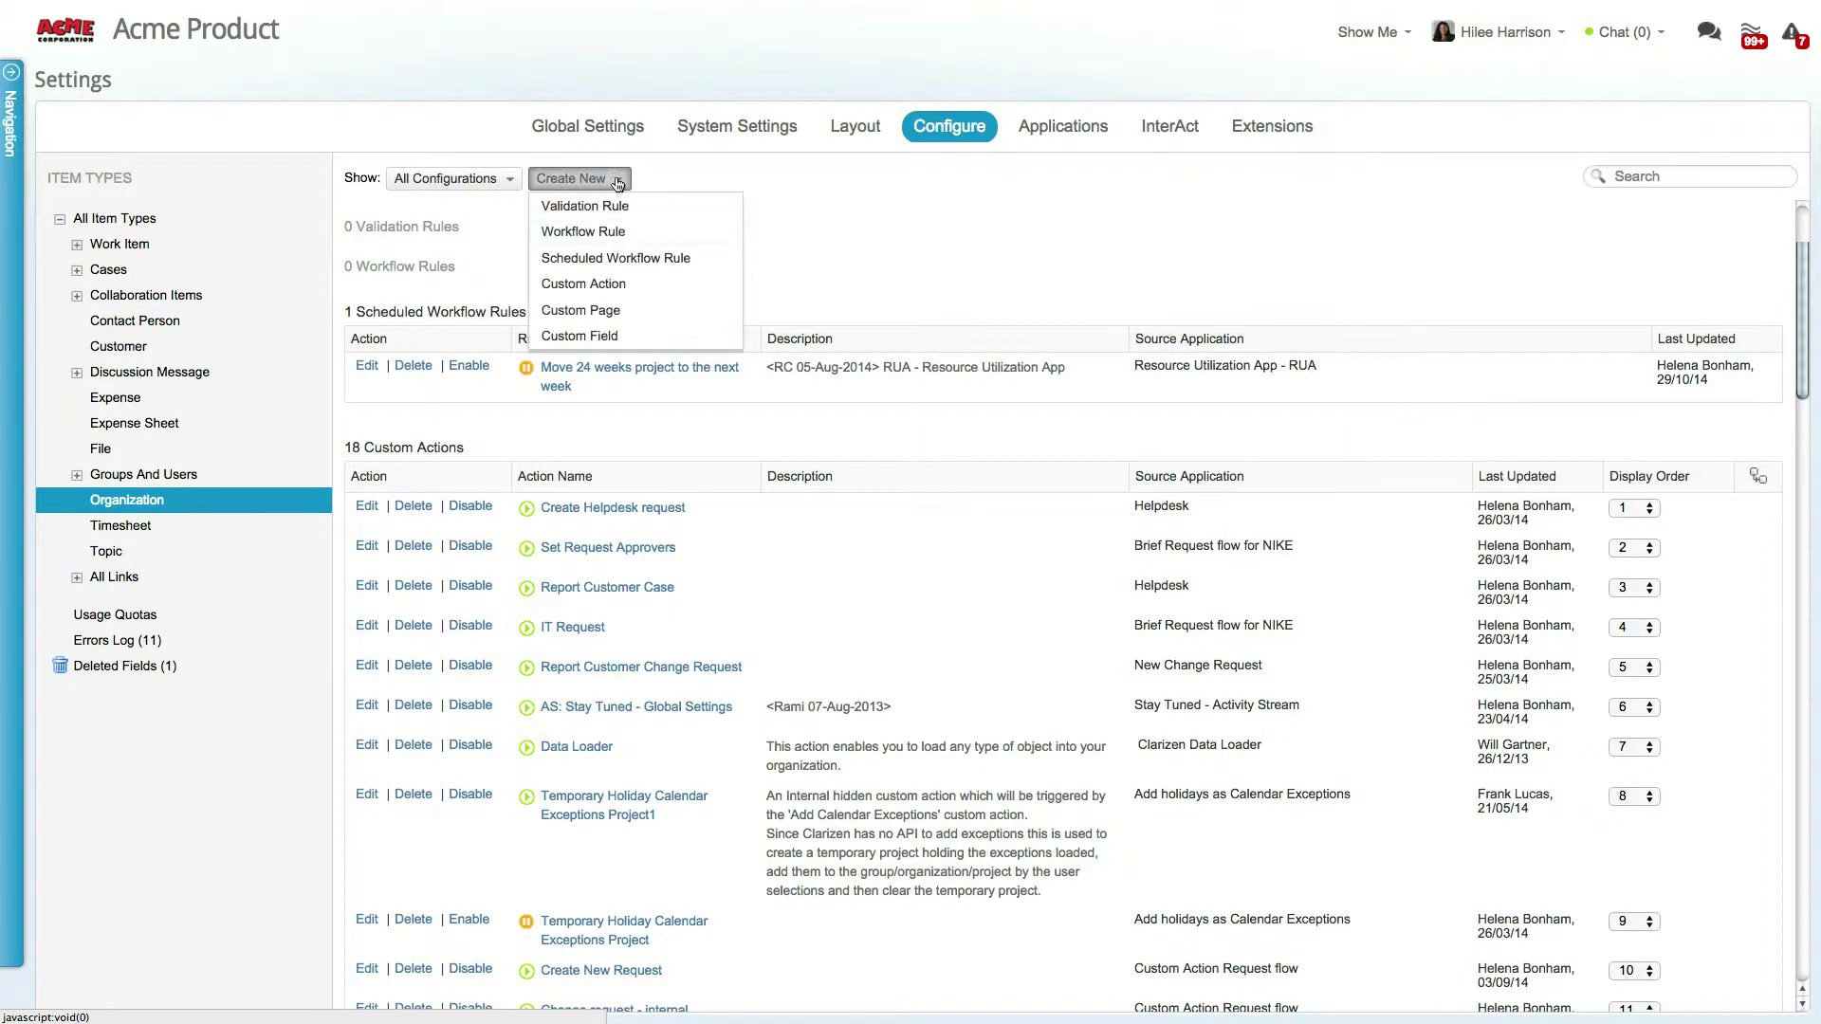
click(615, 312)
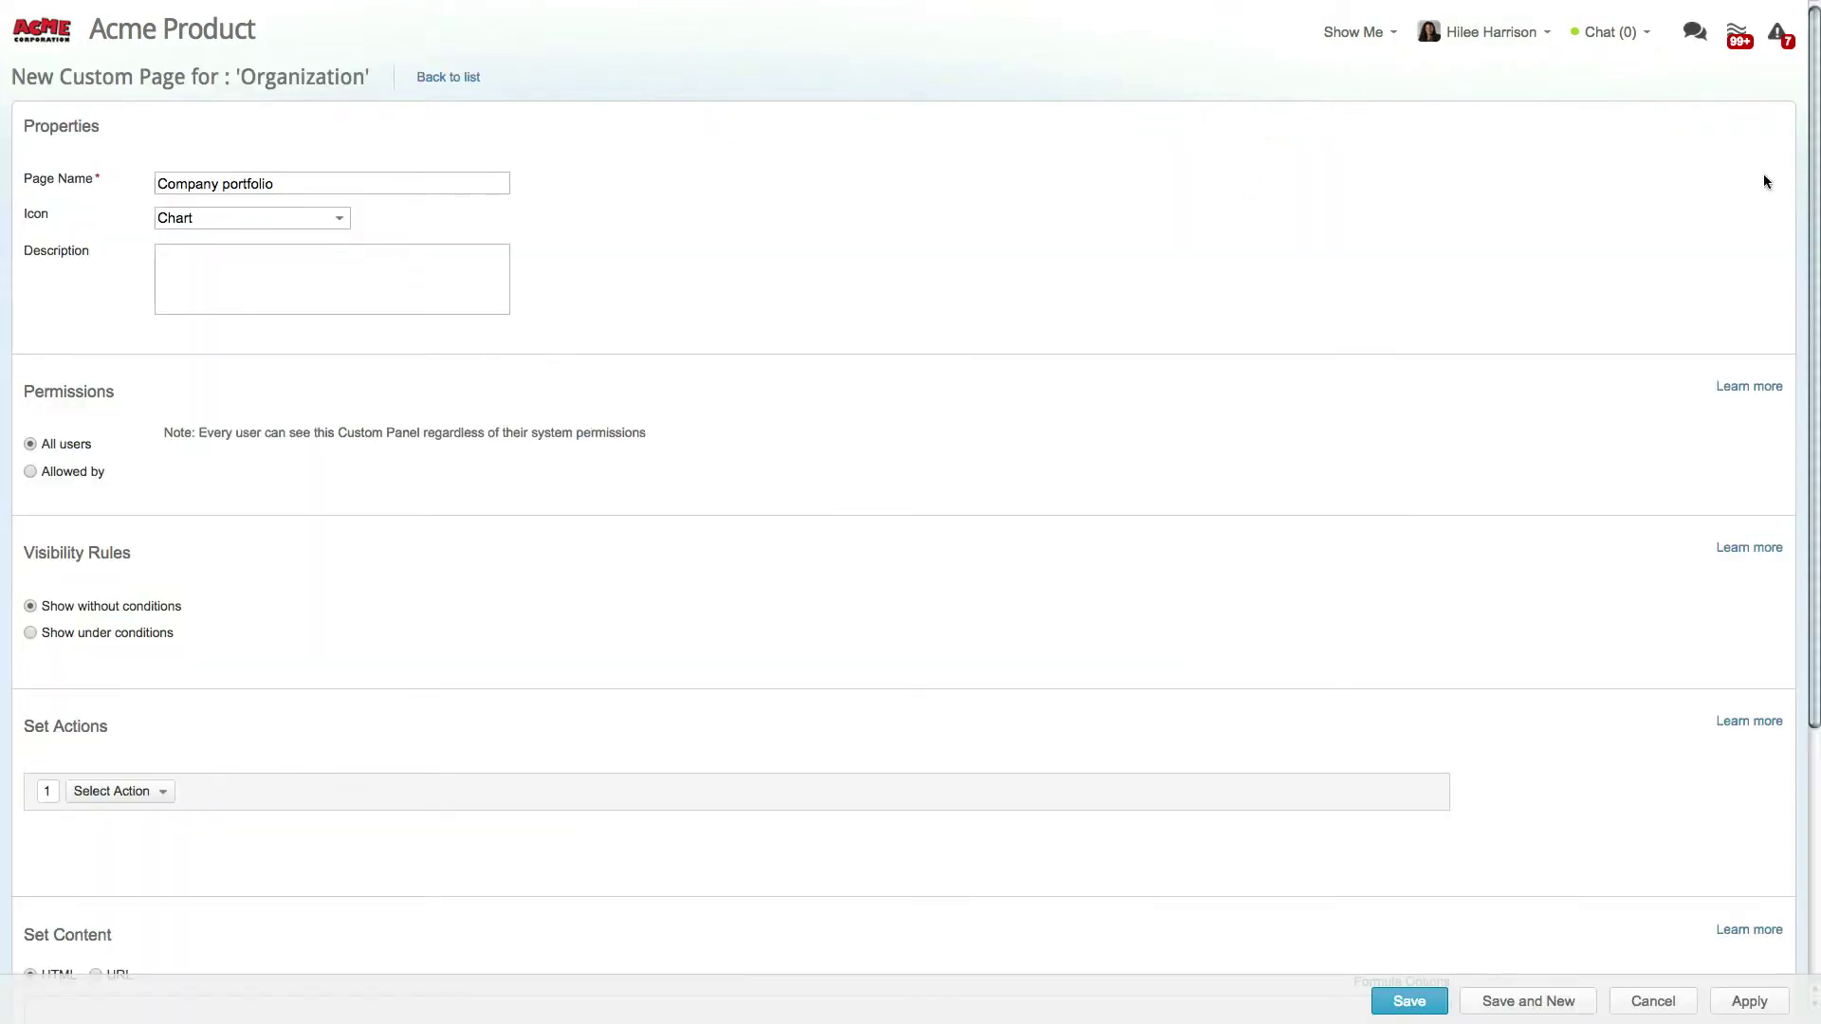
drag(1811, 180, 1811, 460)
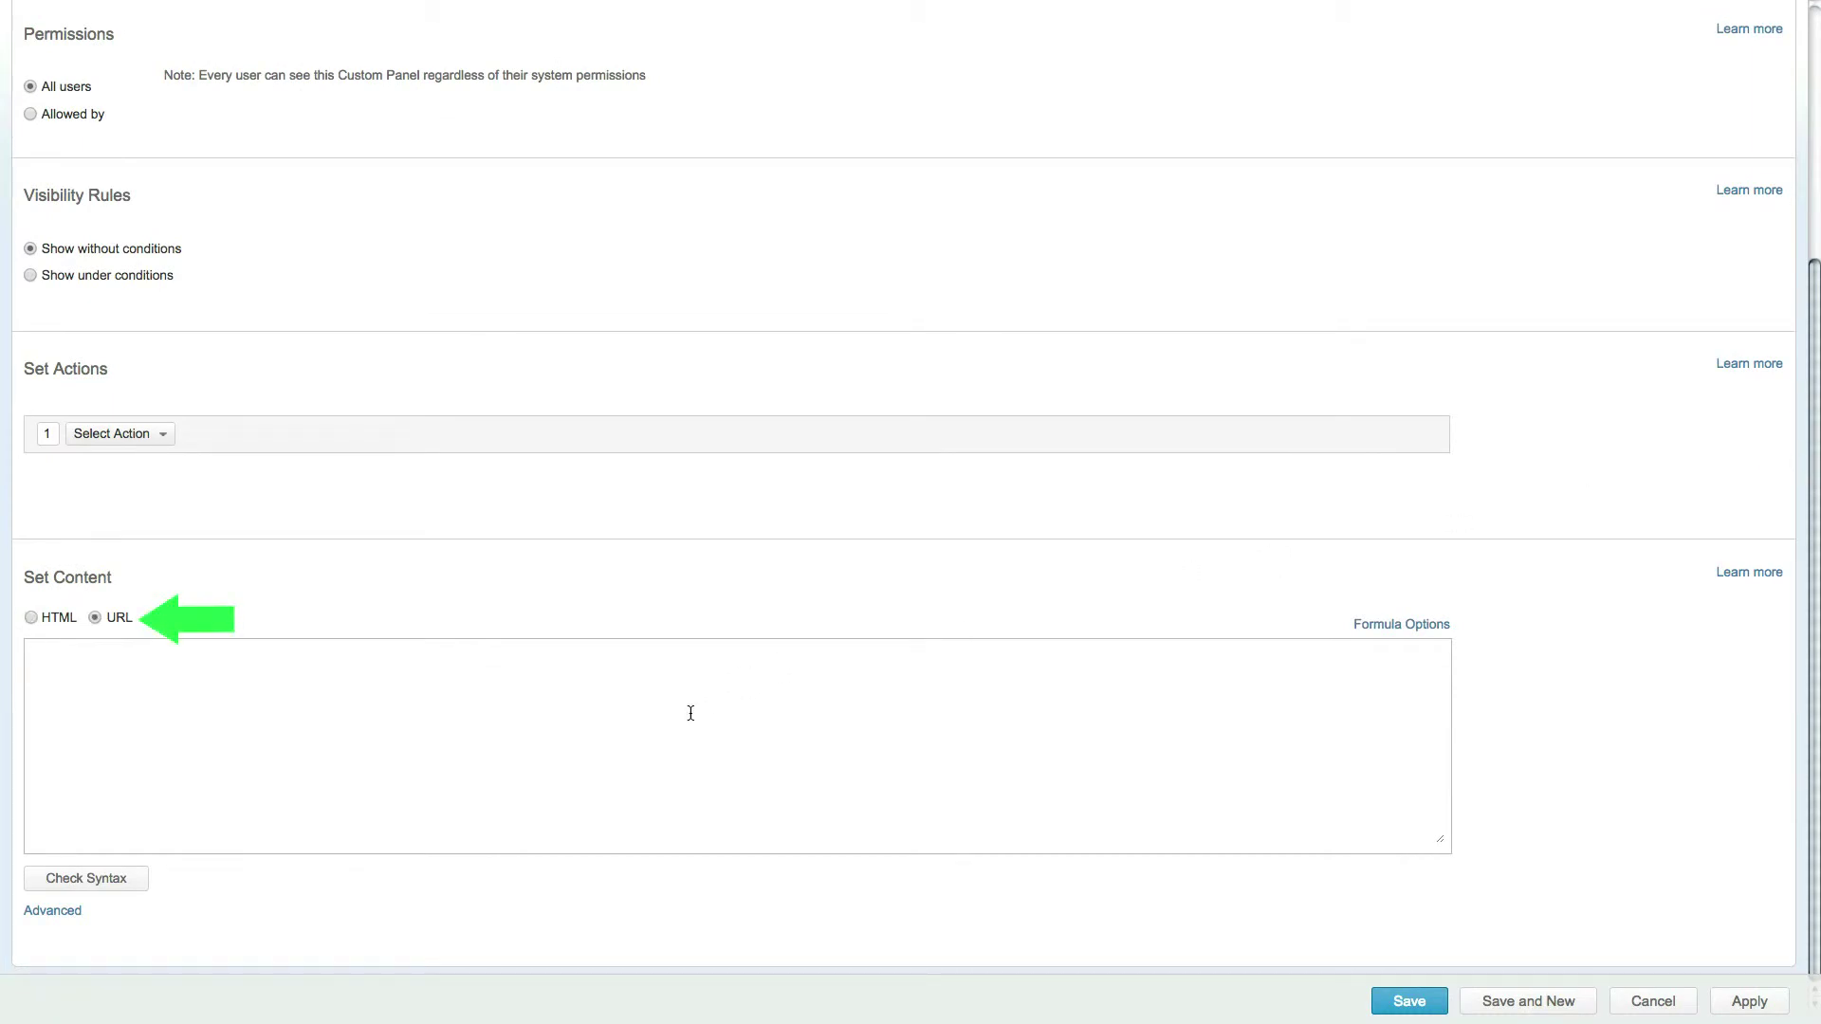
key(ctrl+v)
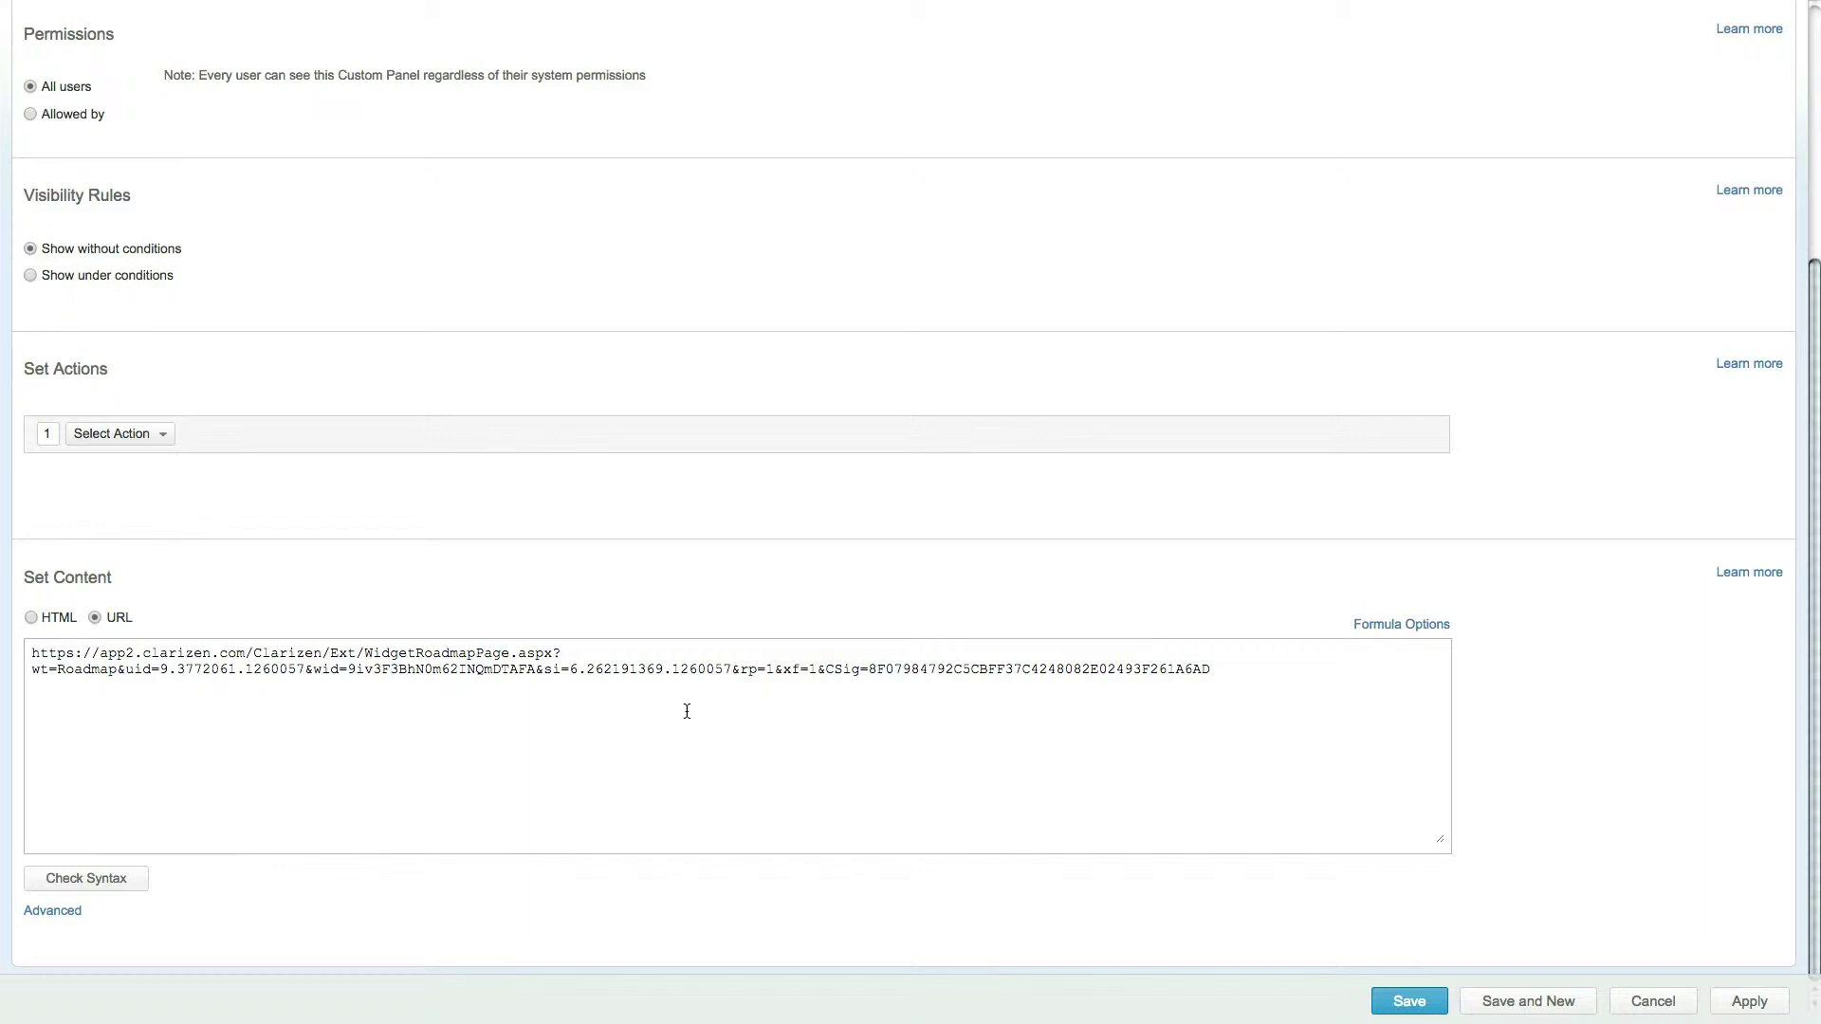
click(1427, 998)
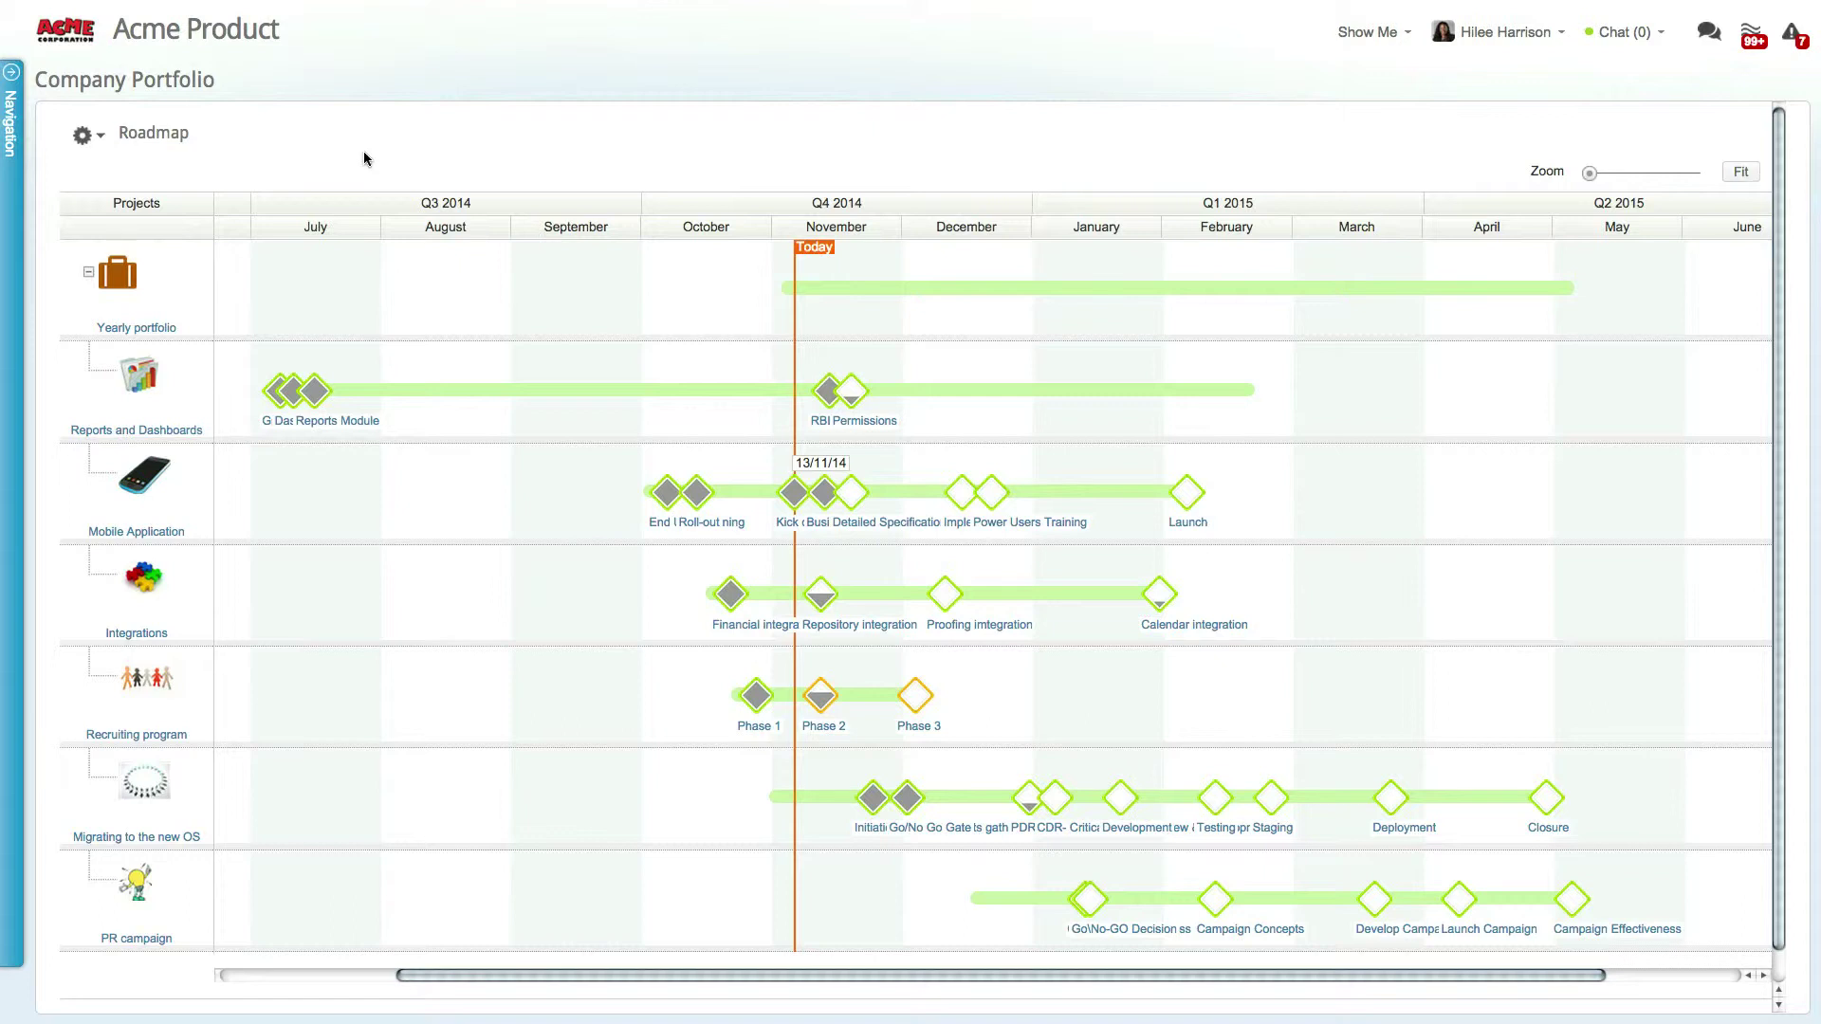
- Open the Mobile Application project's Project Health page from the roadmap's project list
click(152, 532)
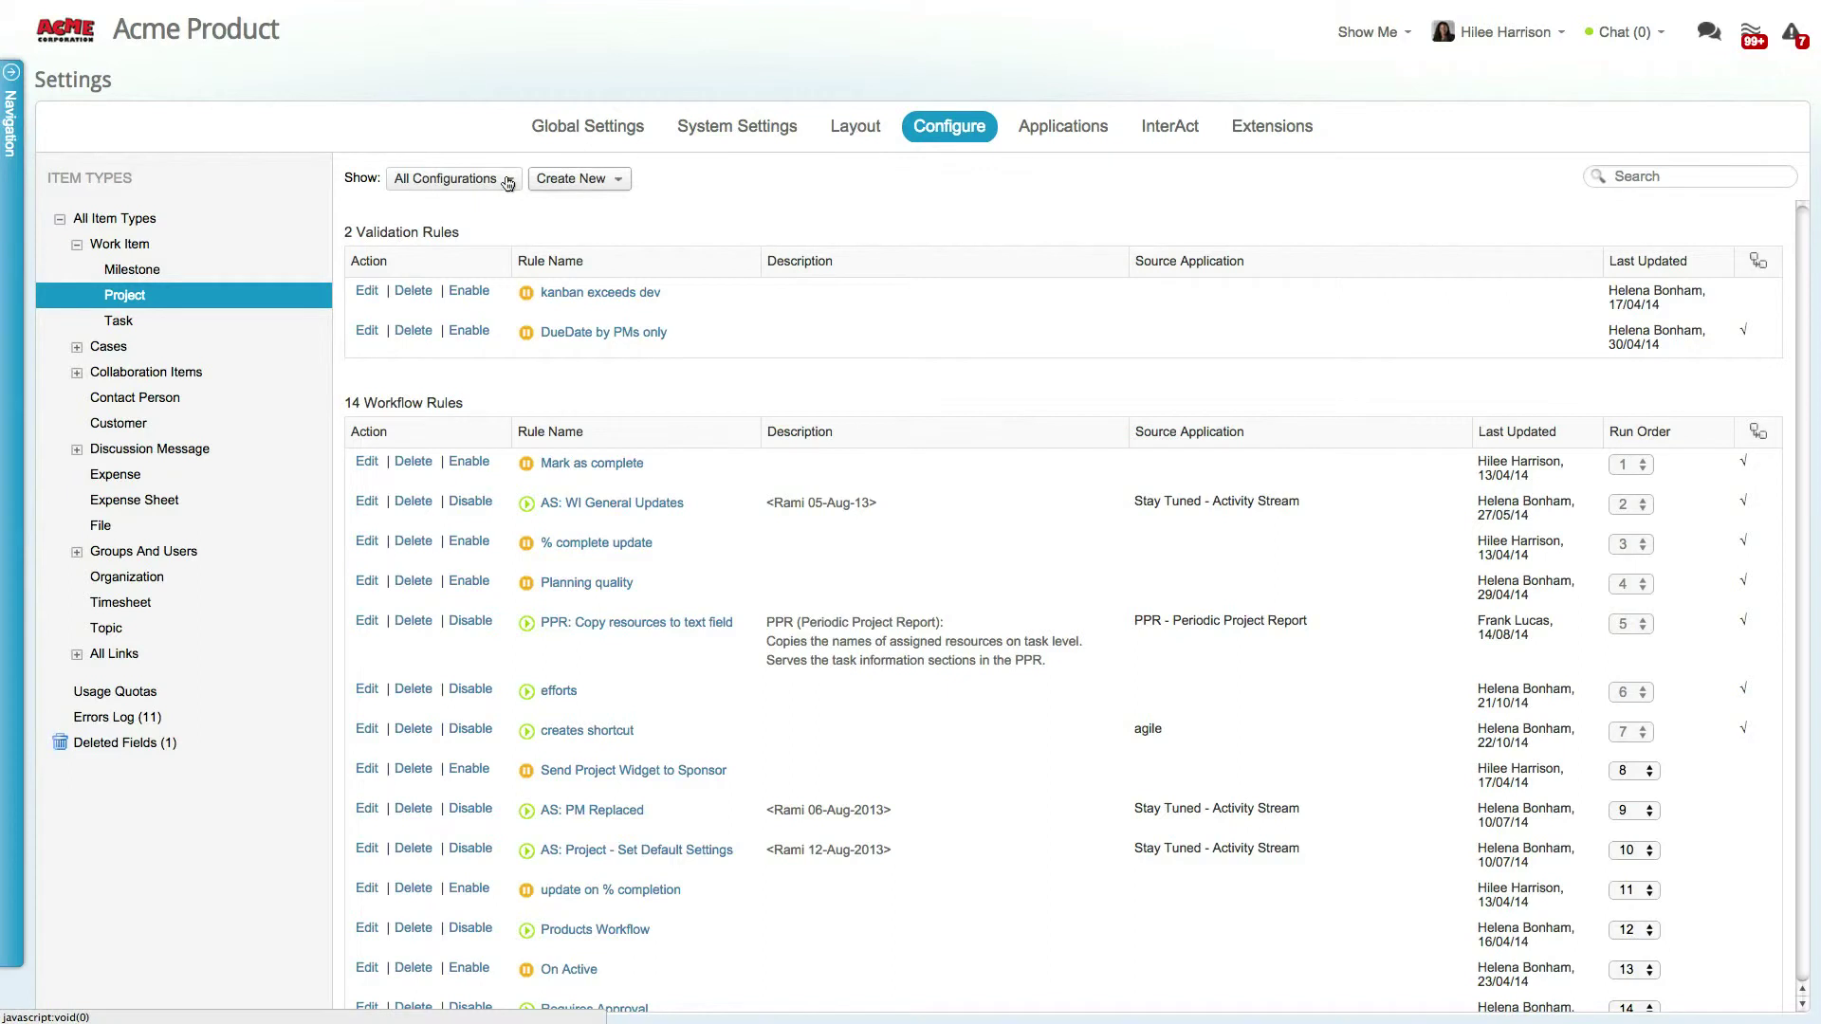
- Filter configurations to Project custom panels and open Project Financial Highlights
click(453, 179)
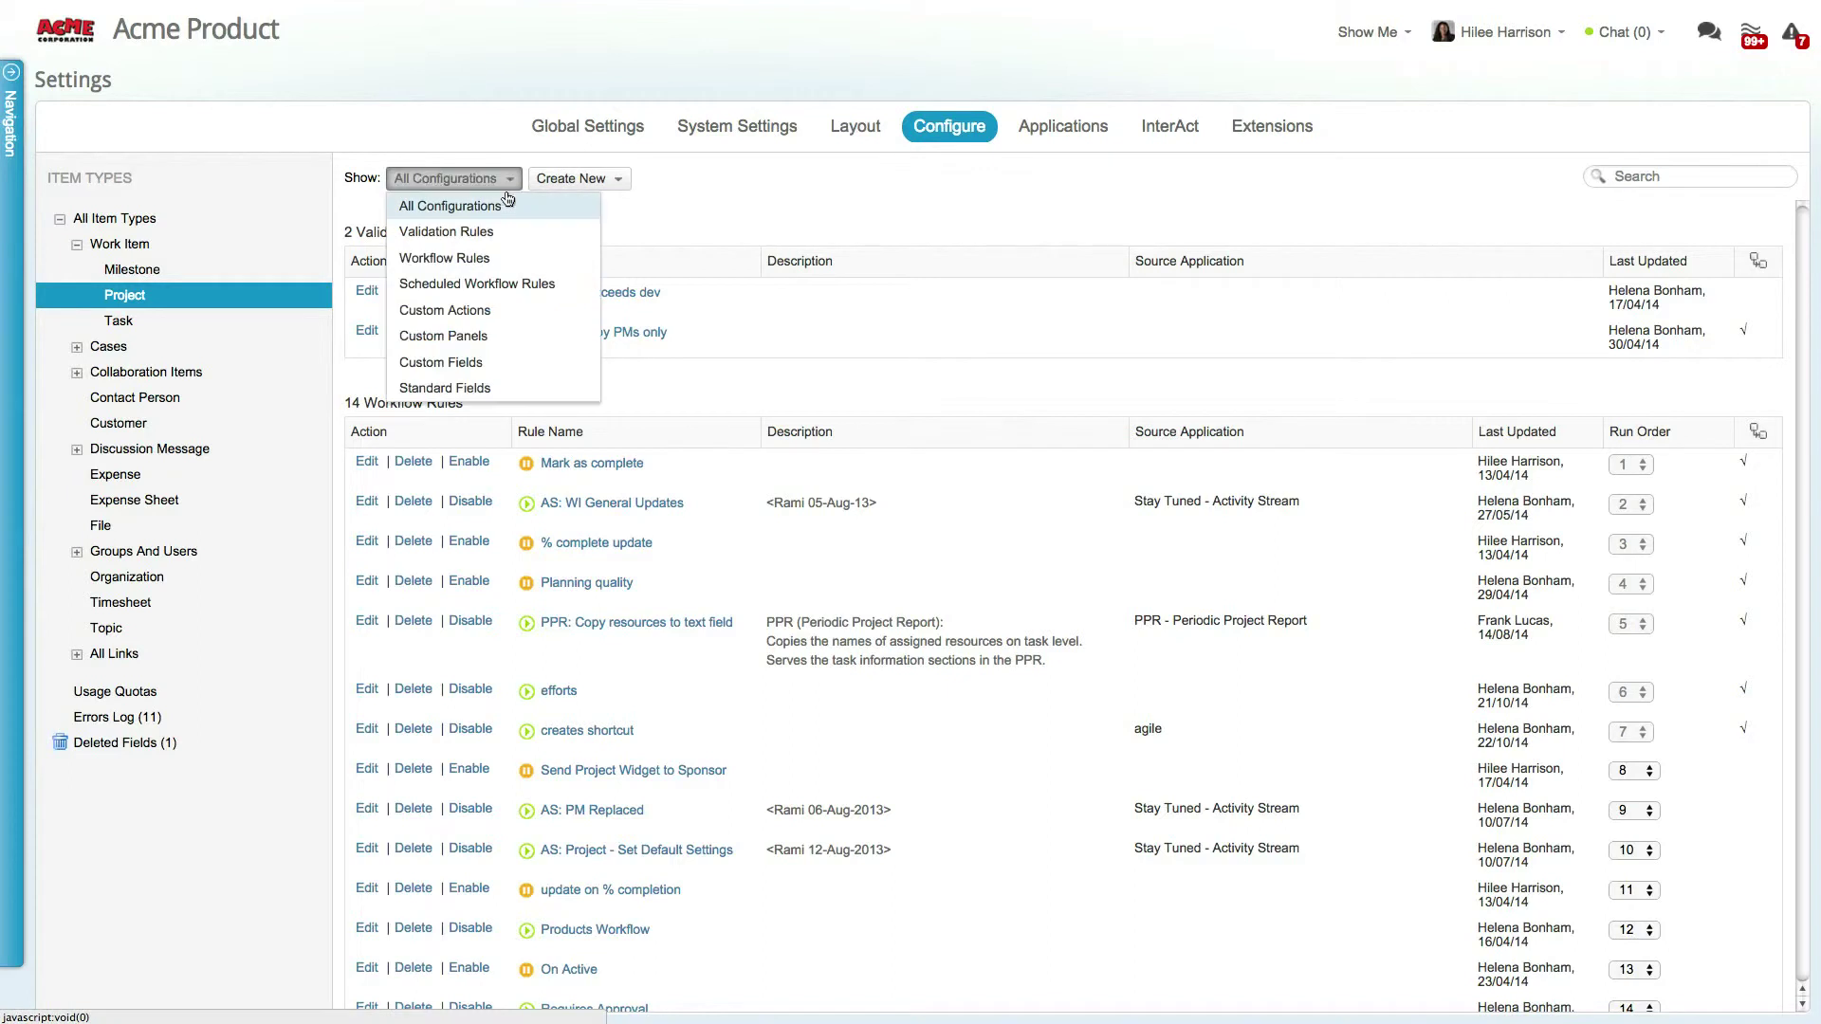
click(505, 336)
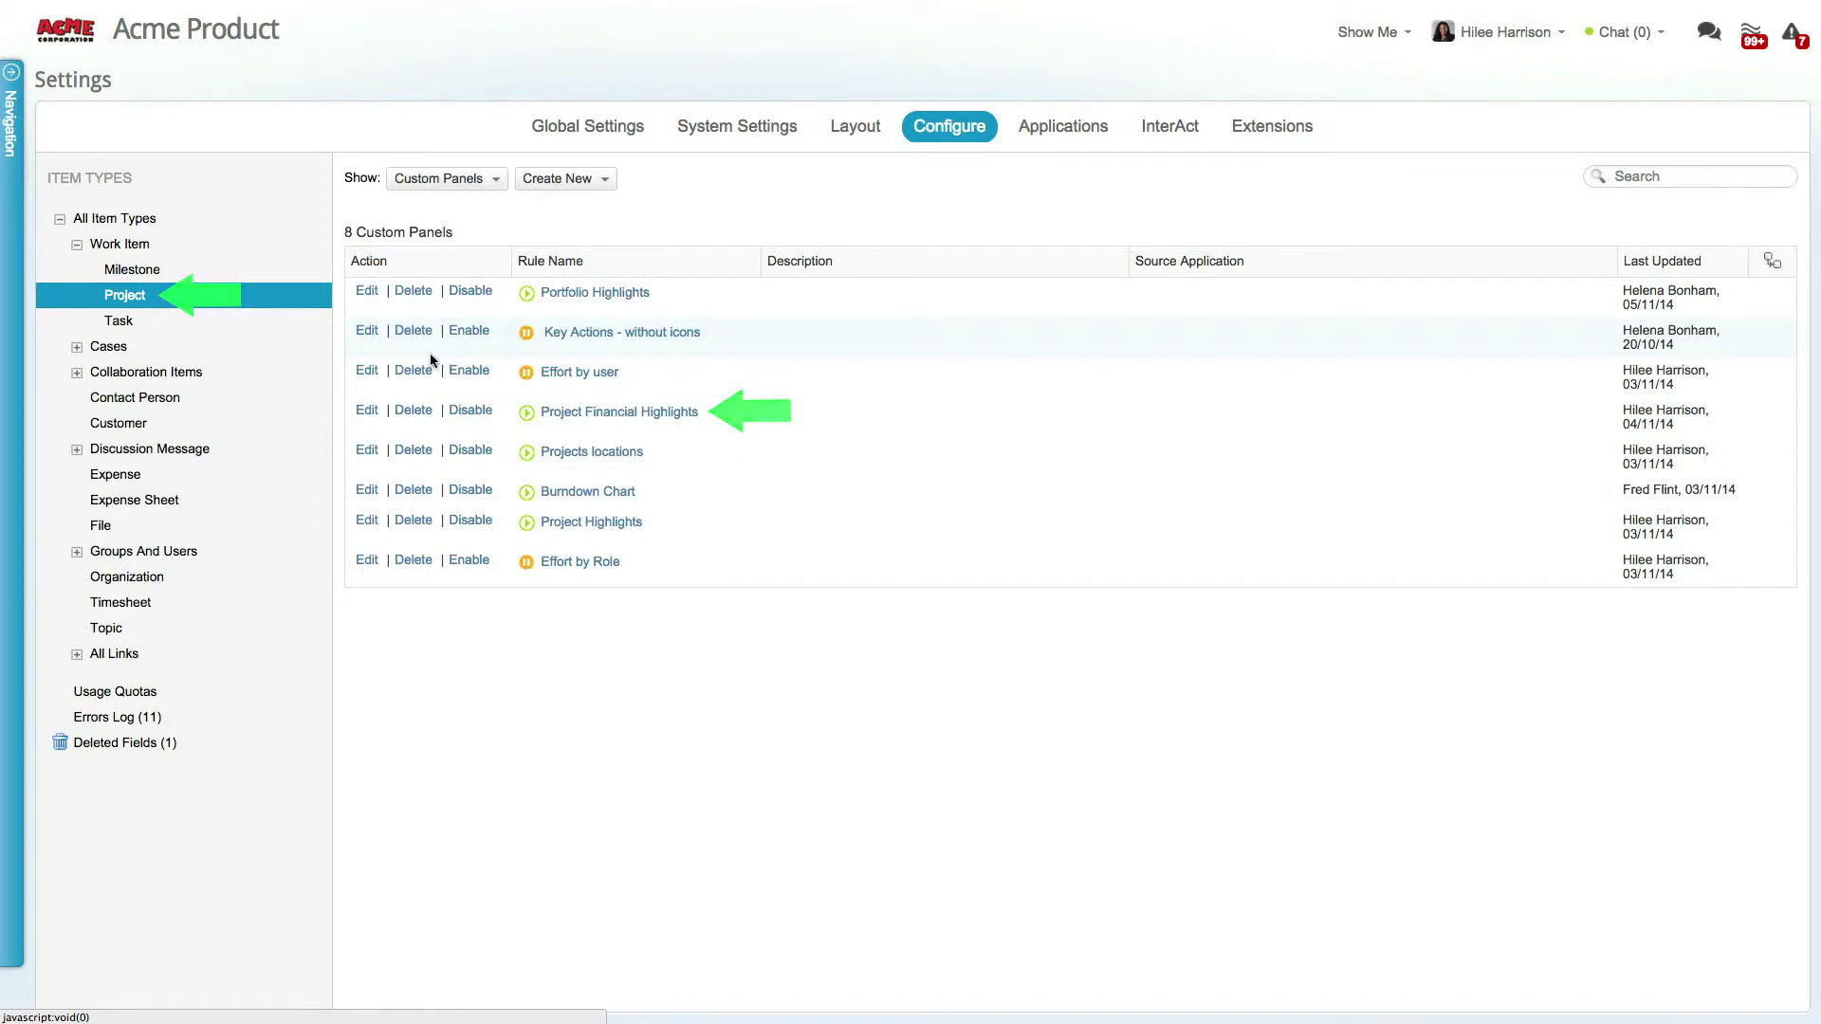
click(366, 411)
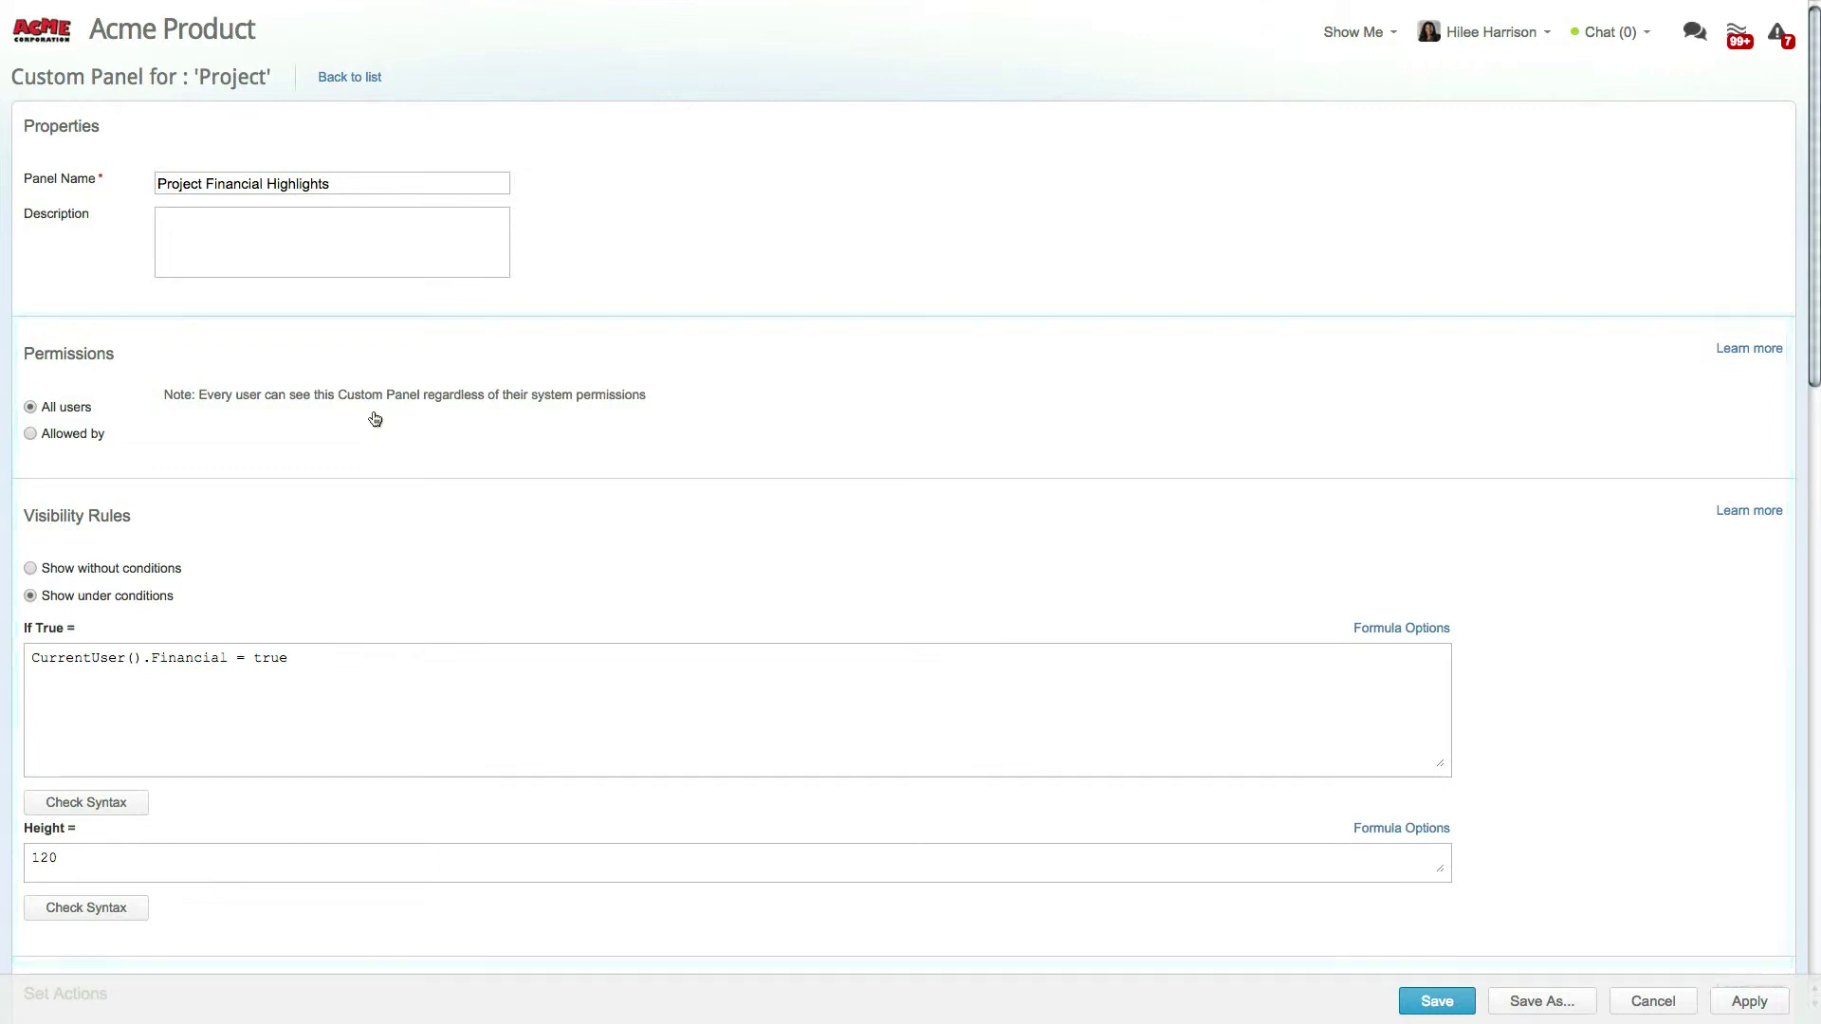
- Review the visibility rule's formula variables in Formula Options, then scroll down the panel form
click(1374, 623)
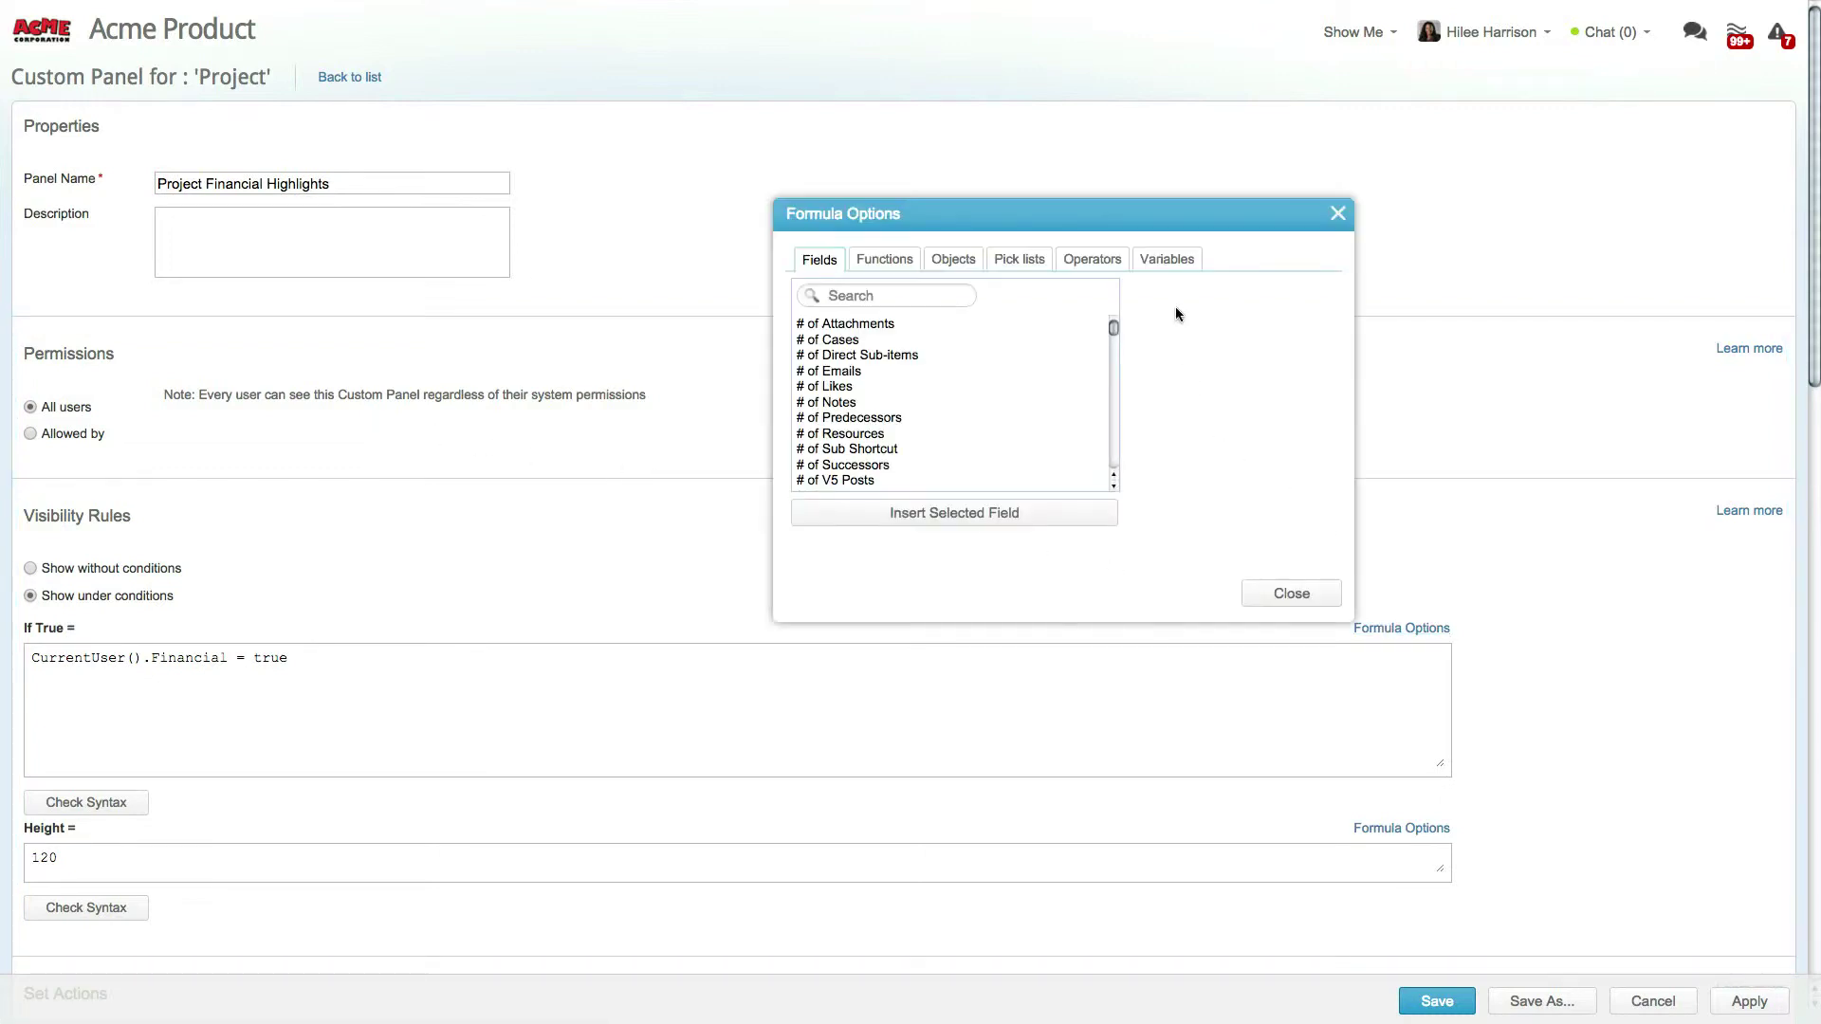
click(1165, 262)
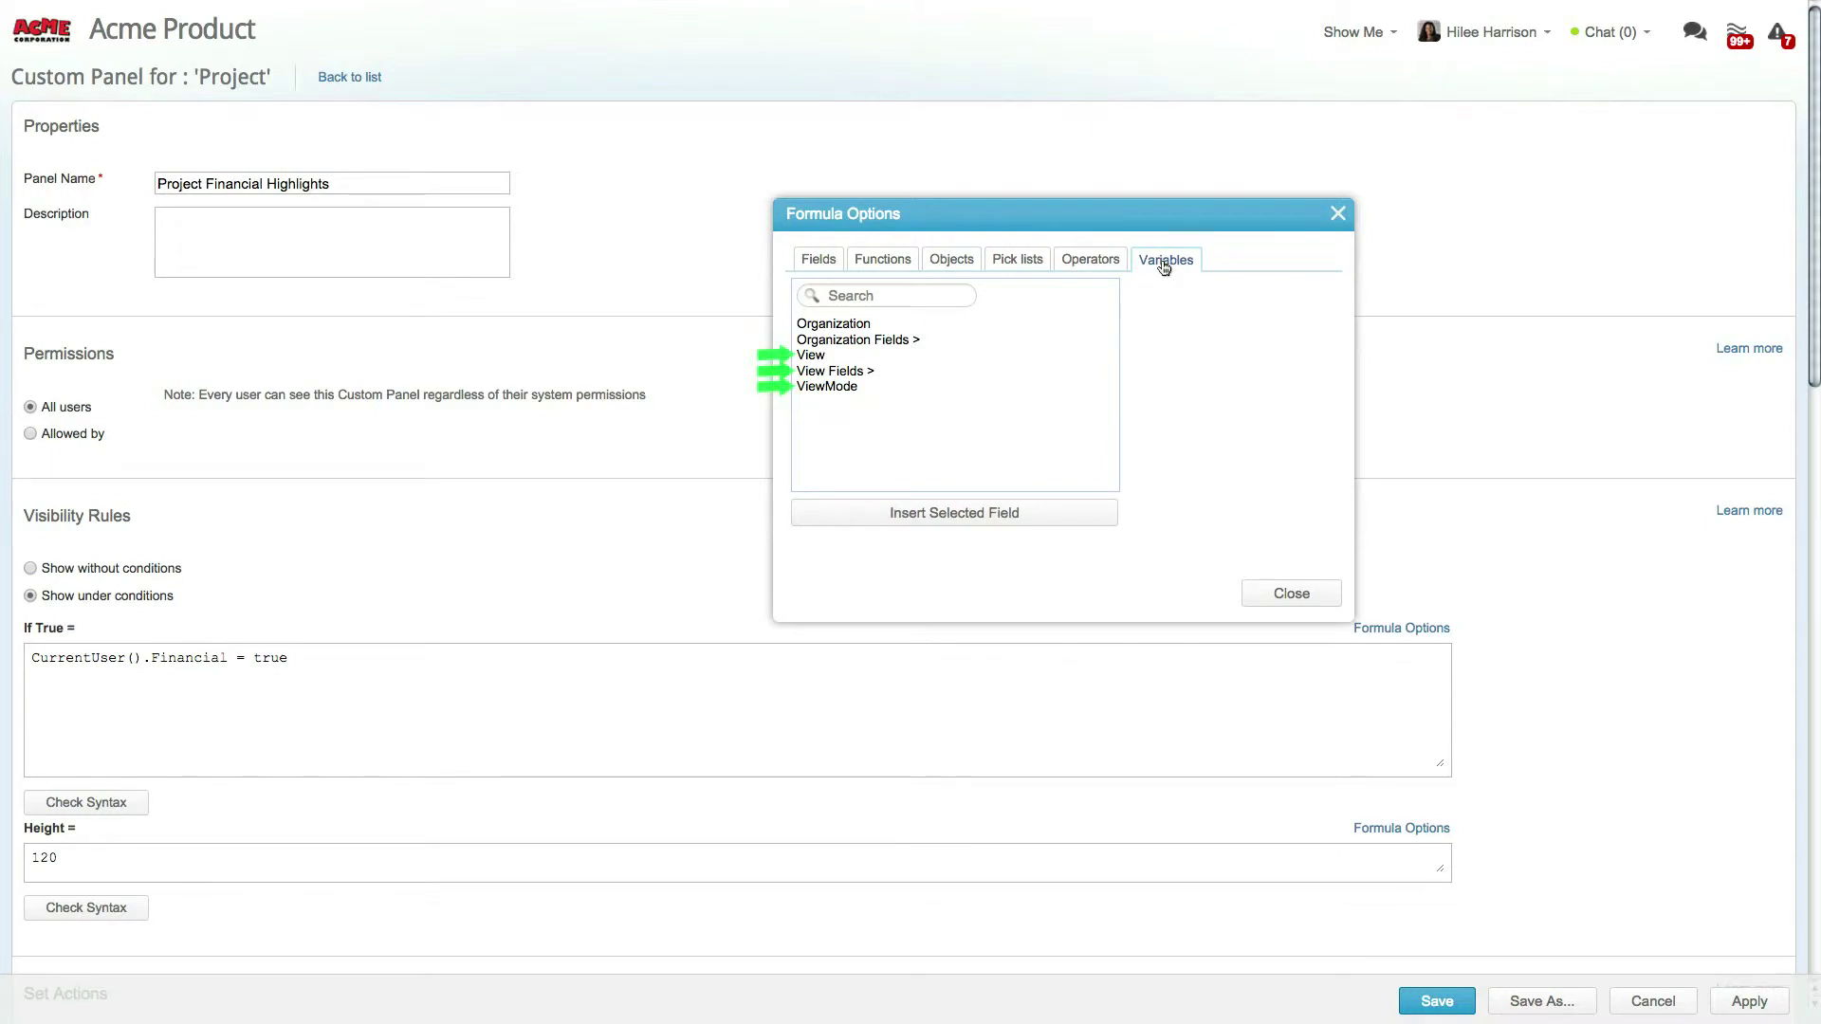
click(1289, 592)
drag(1809, 252, 1817, 506)
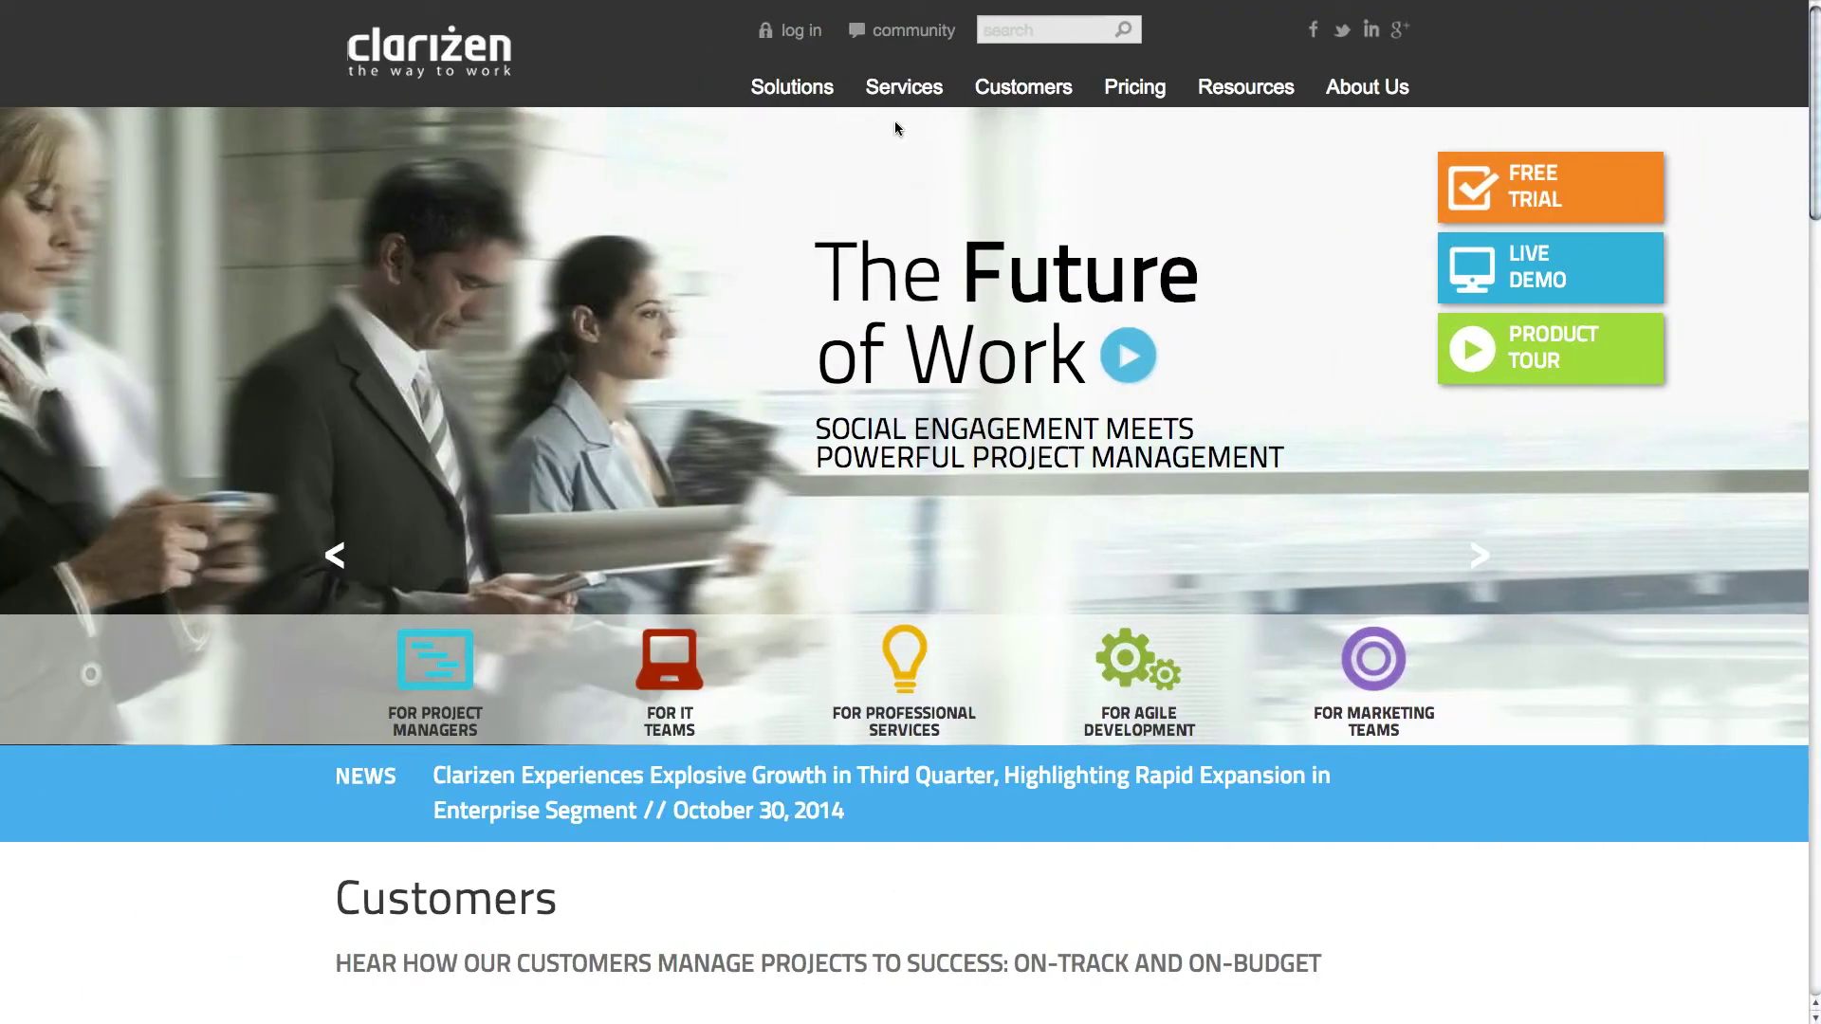
mouse_move(791, 87)
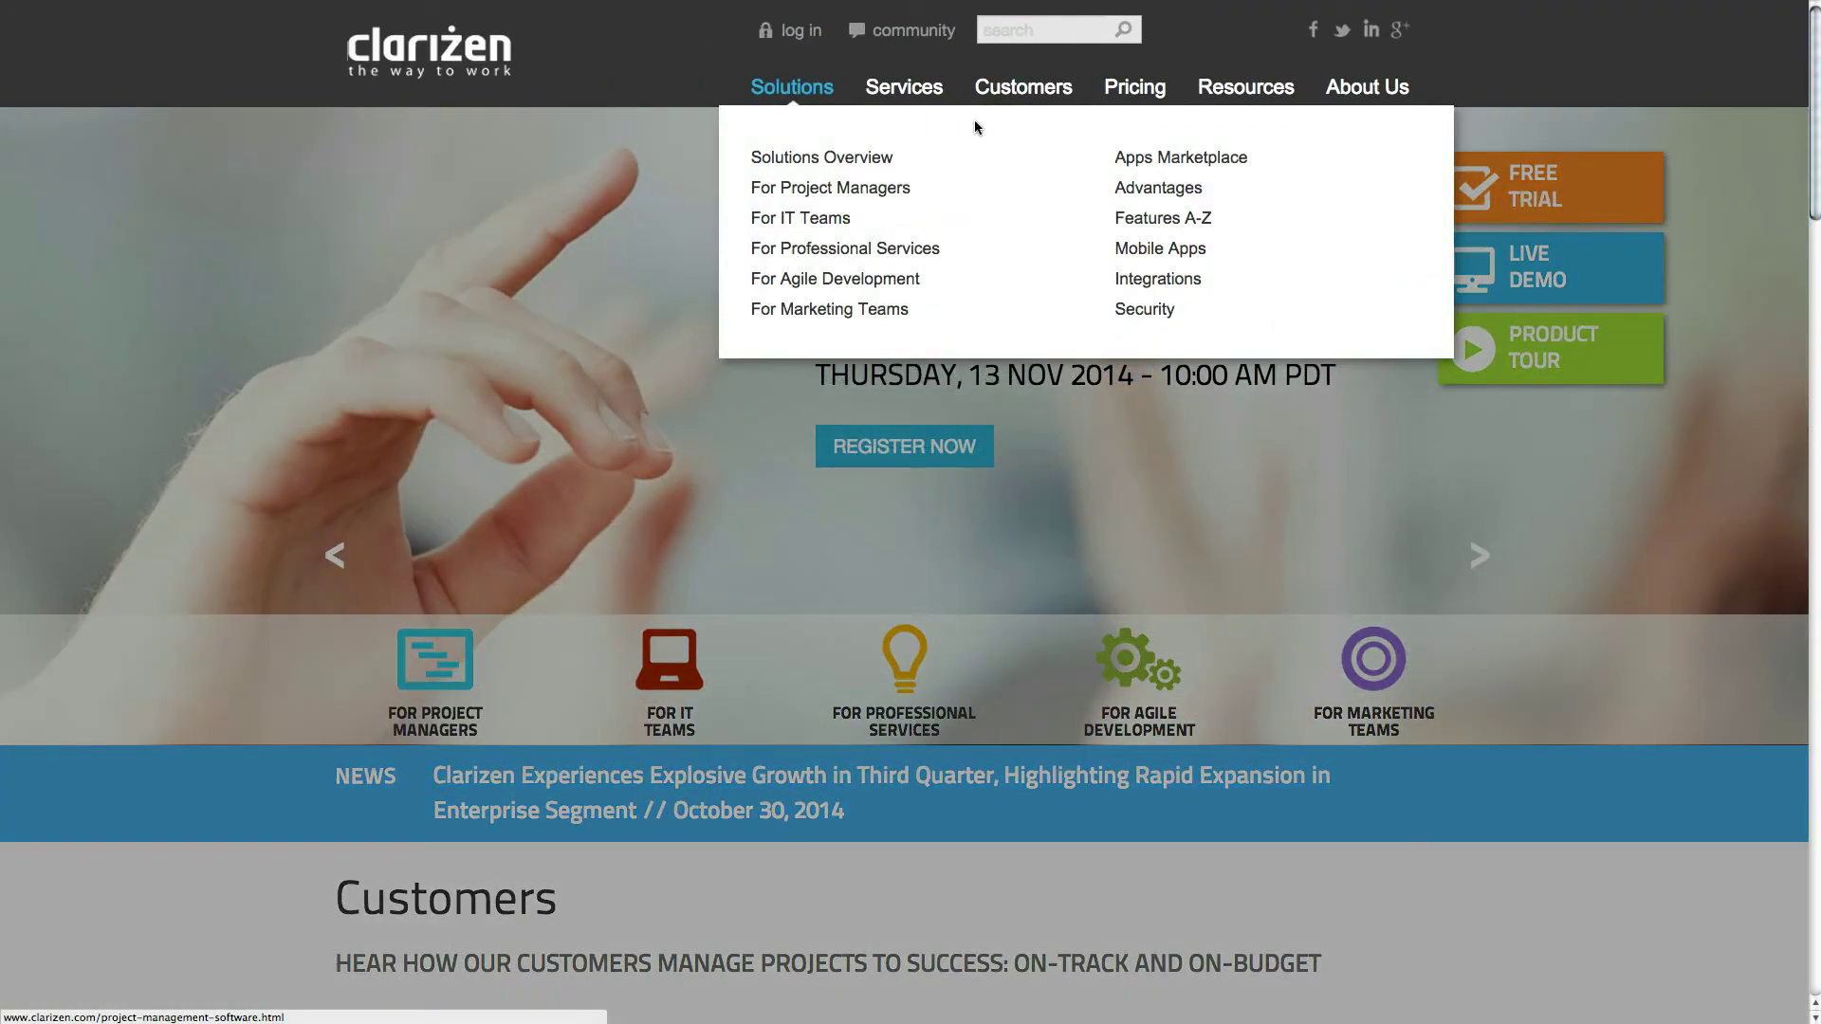
- Go to Apps Marketplace from the website's Solutions menu
click(1148, 163)
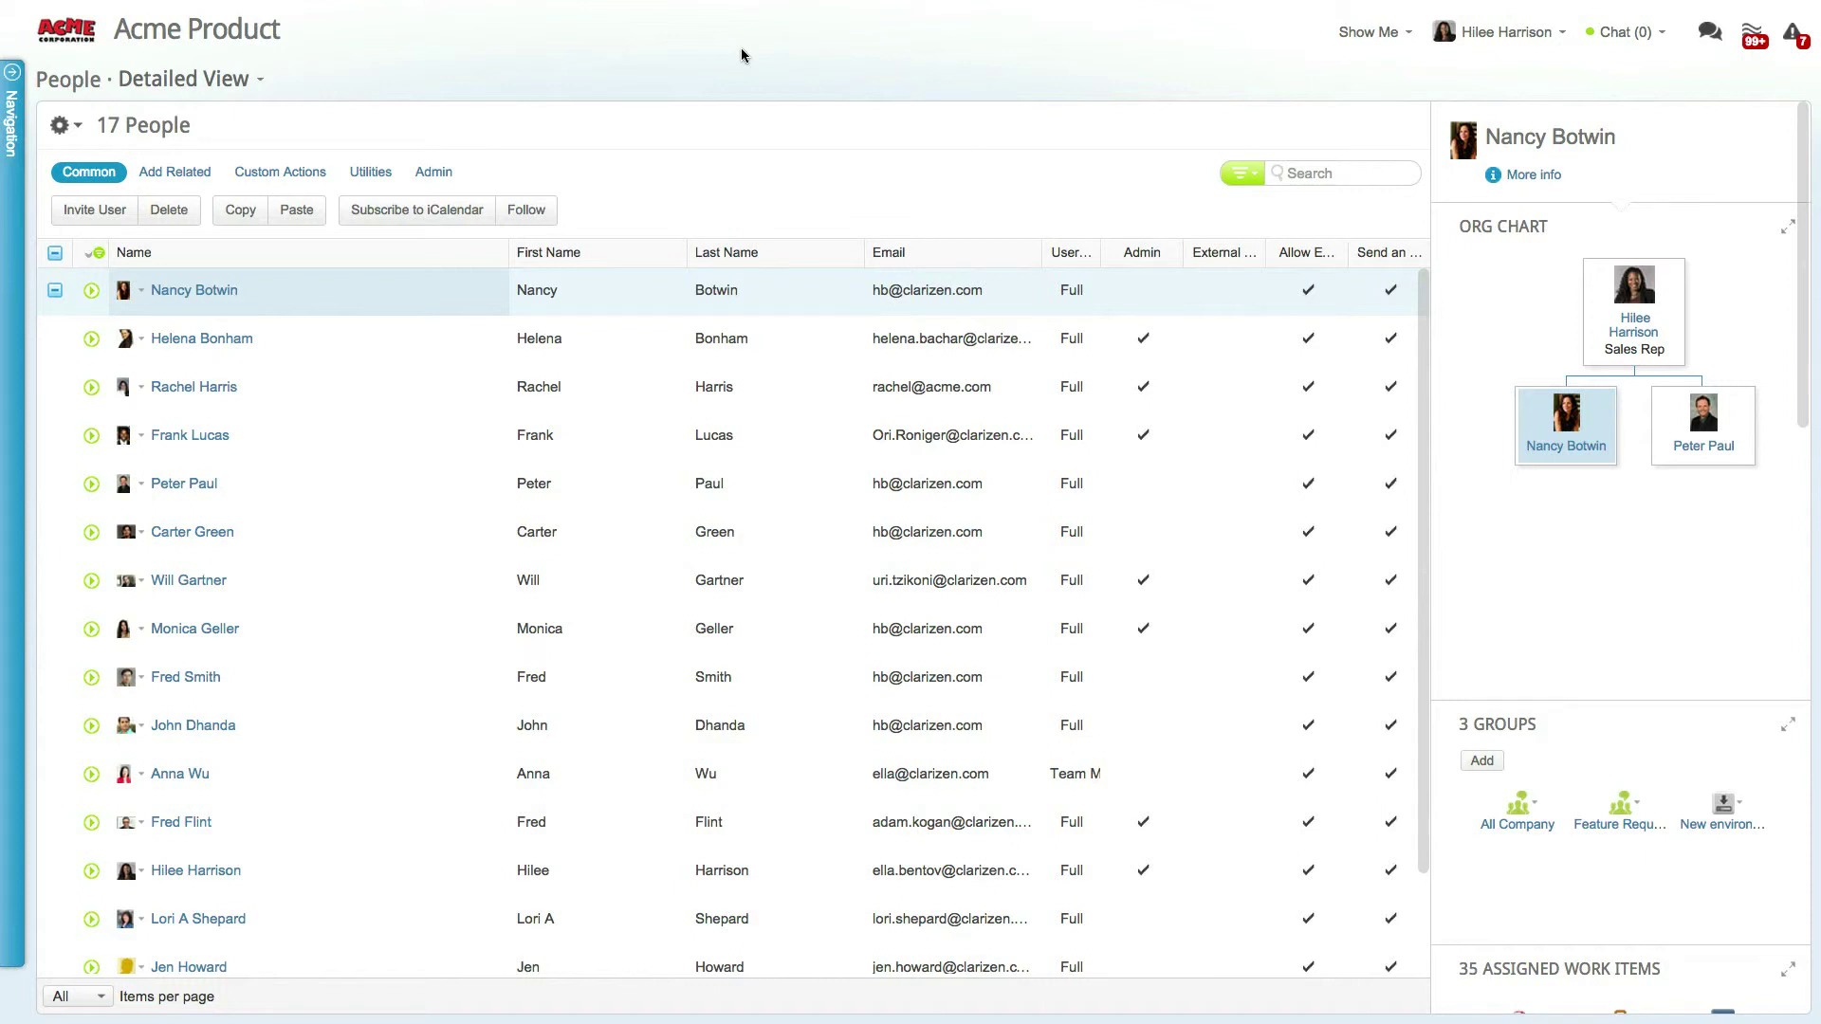
click(190, 389)
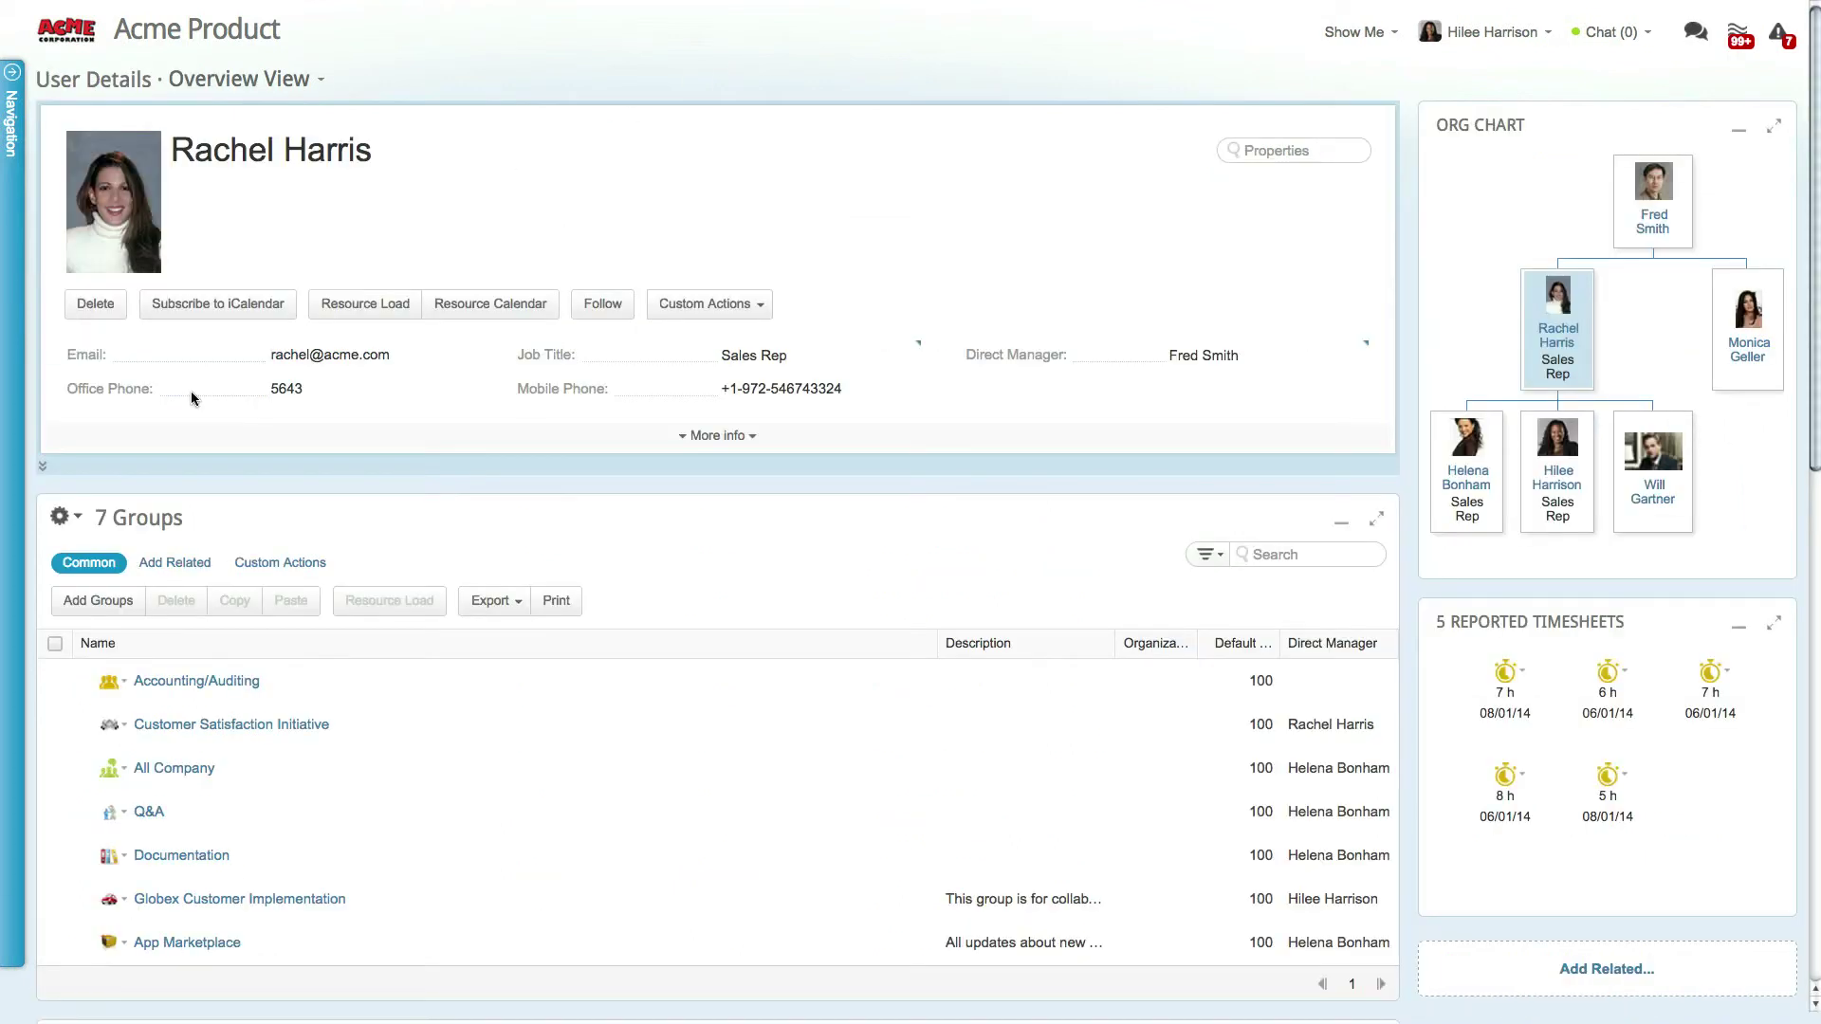